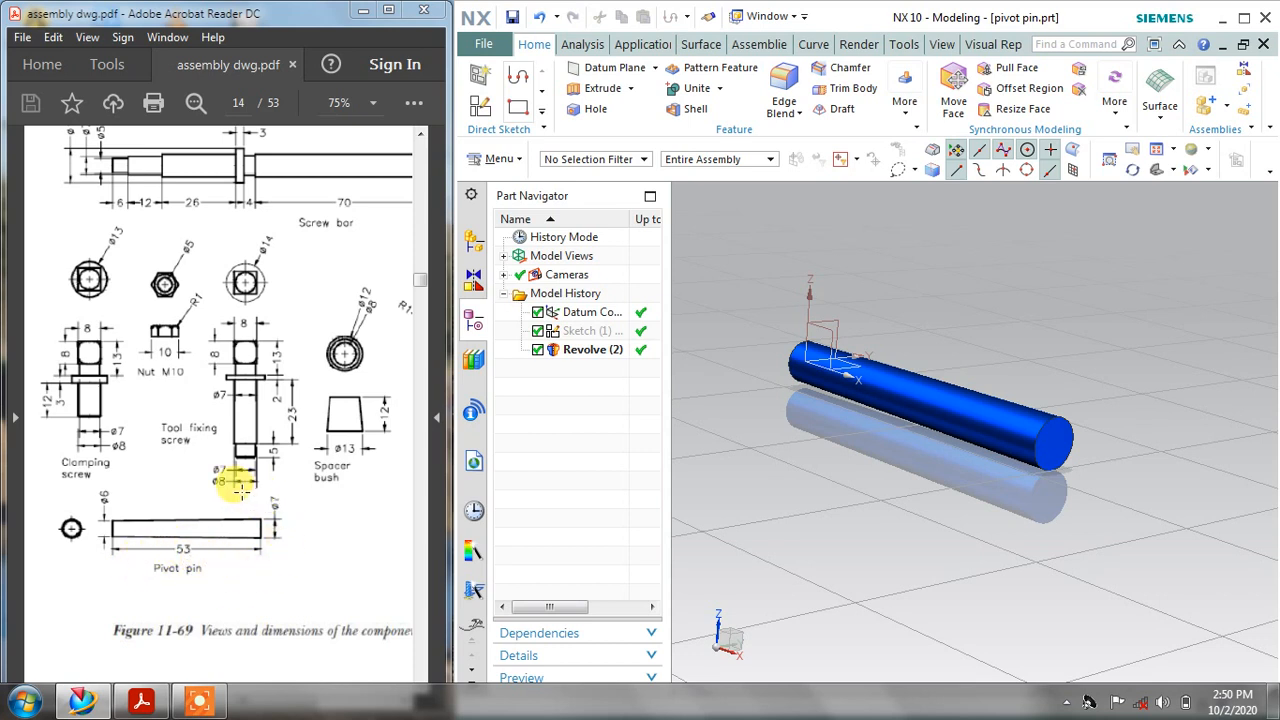
# - Check the pivot pin drawing, close the pivot pin part, and create a new millimetre model named model1.prt
pyautogui.scroll(10, 240, 488)
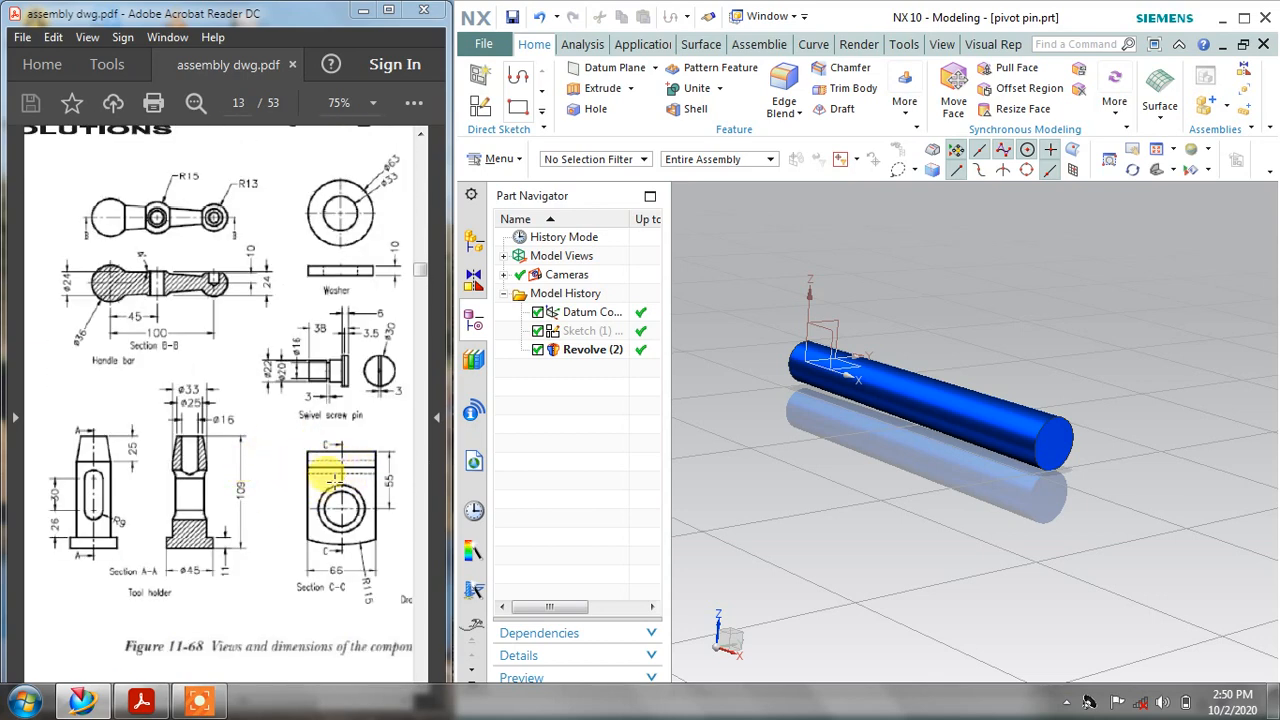
pyautogui.scroll(-10, 326, 570)
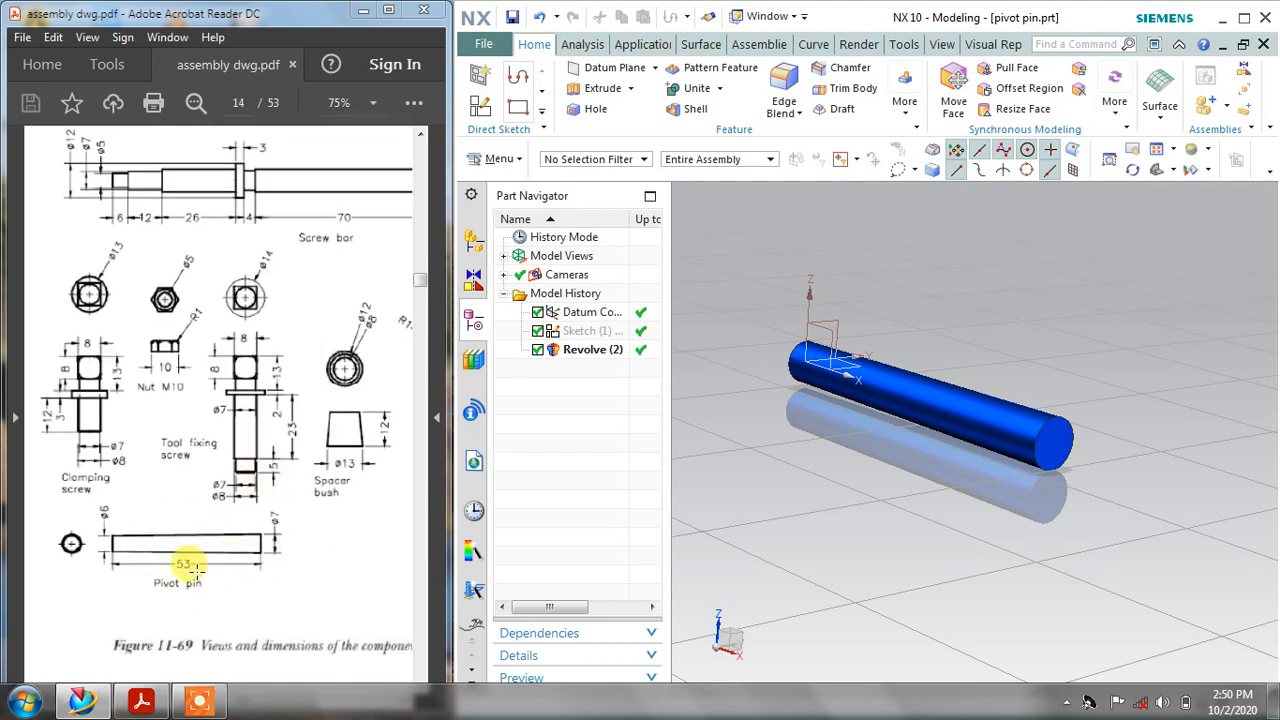
pyautogui.moveTo(966, 297); pyautogui.dragTo(976, 281, button='middle')
pyautogui.click(1263, 46)
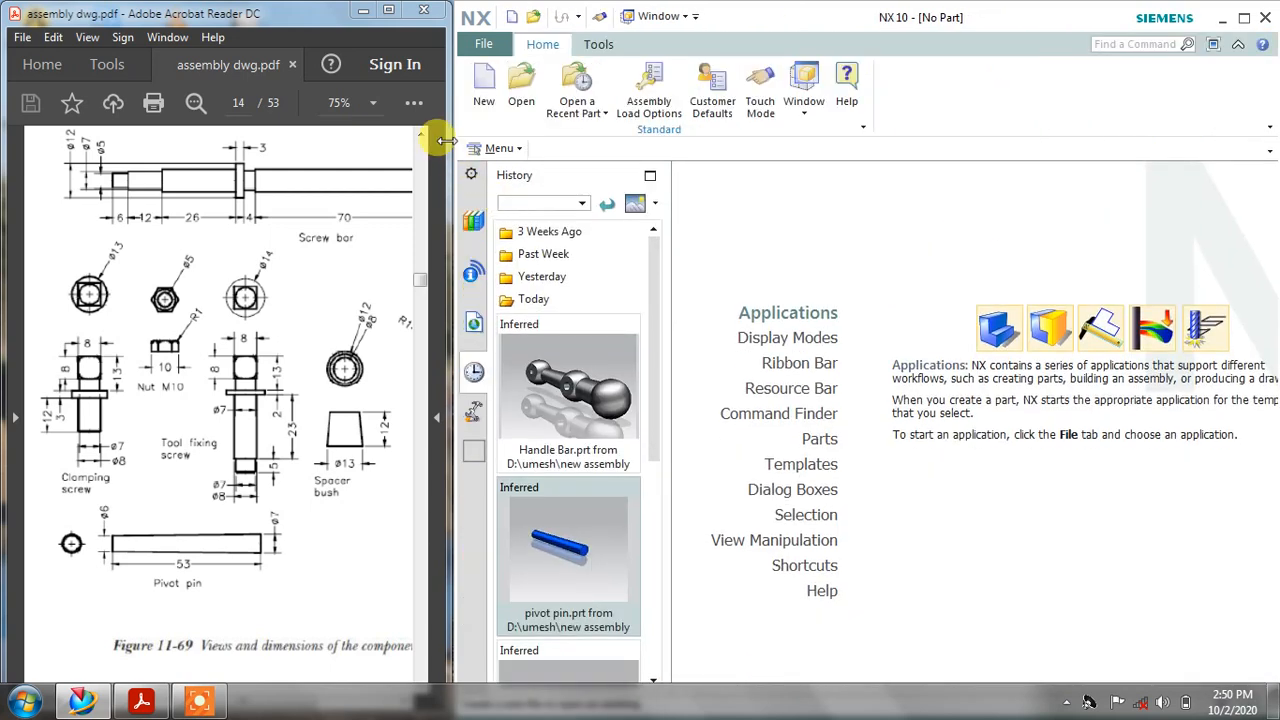
pyautogui.hotkey('ctrl', 'n')
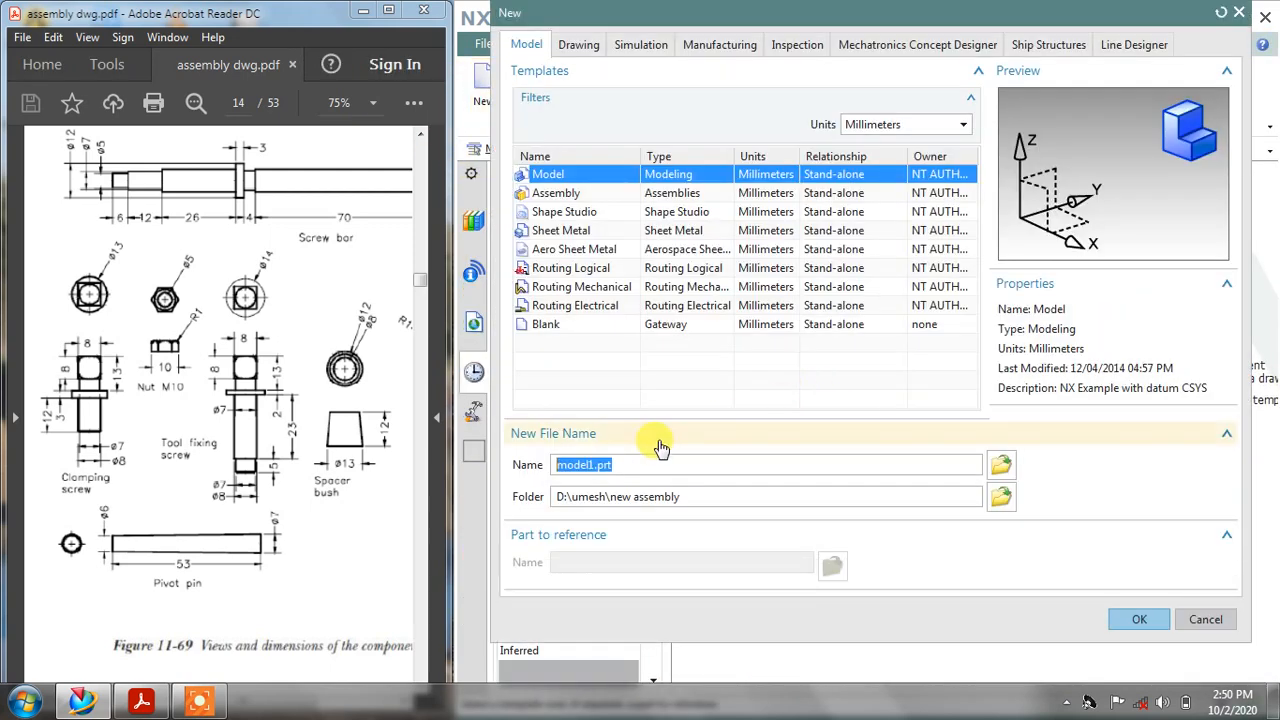
pyautogui.click(1136, 614)
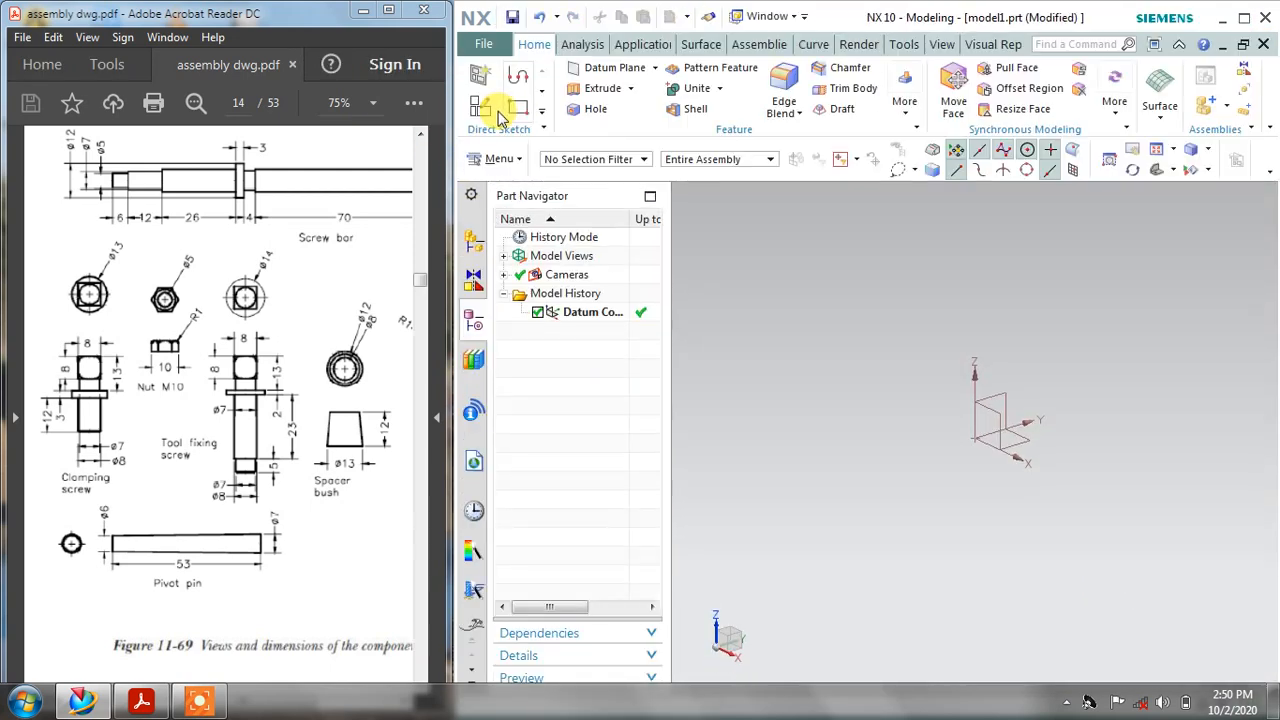
# - Start a sketch on the existing YZ datum plane
pyautogui.click(480, 76)
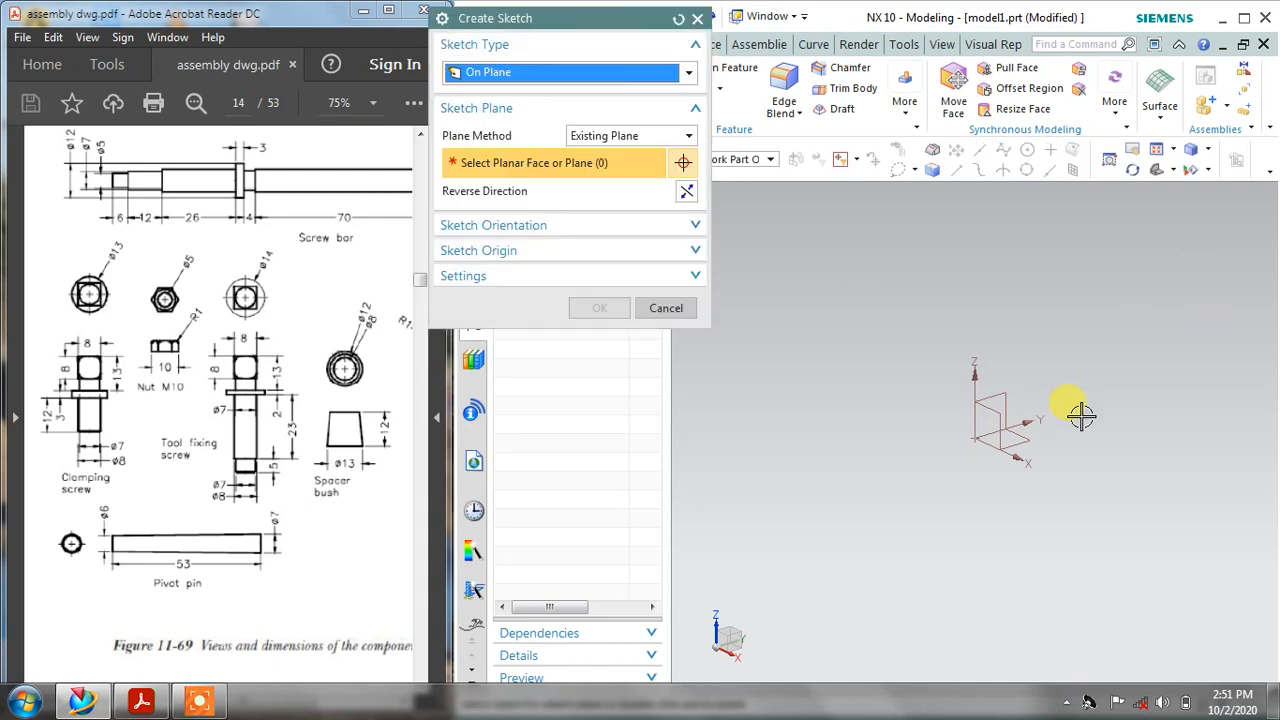
pyautogui.click(1003, 402)
pyautogui.click(599, 308)
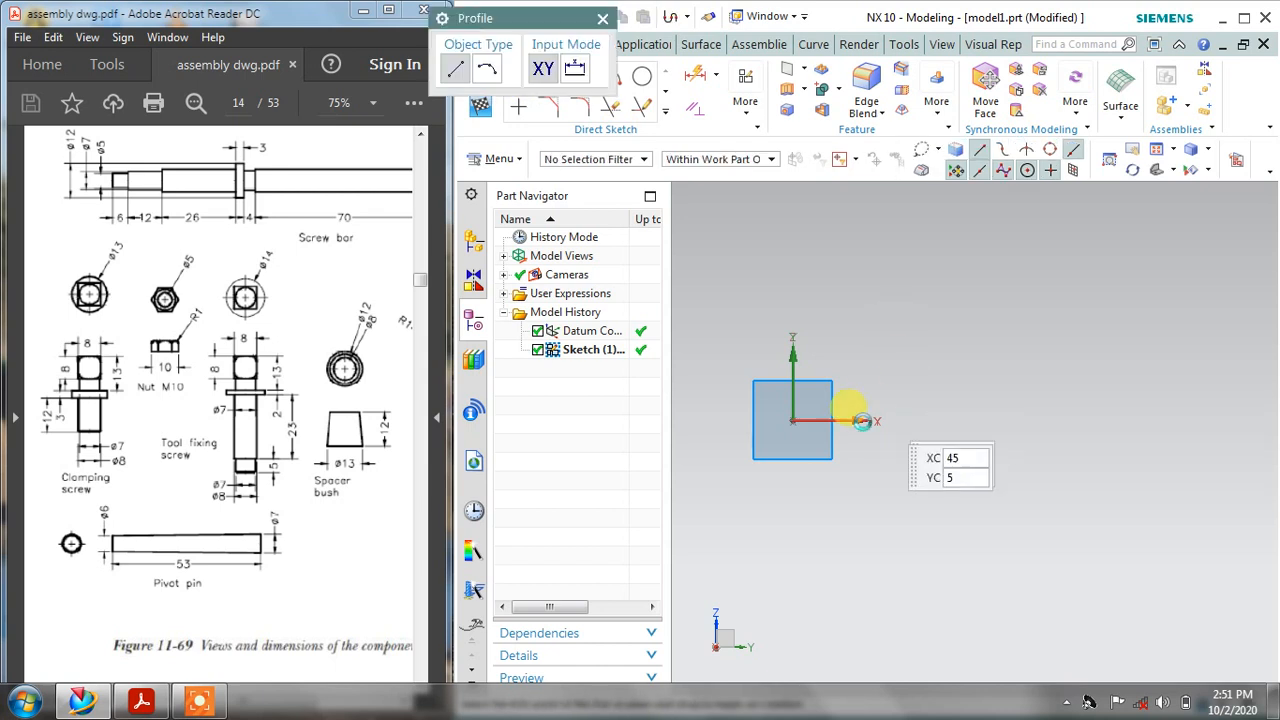
# - Draw a vertical line up from the origin and set its length to 6 mm
pyautogui.click(792, 420)
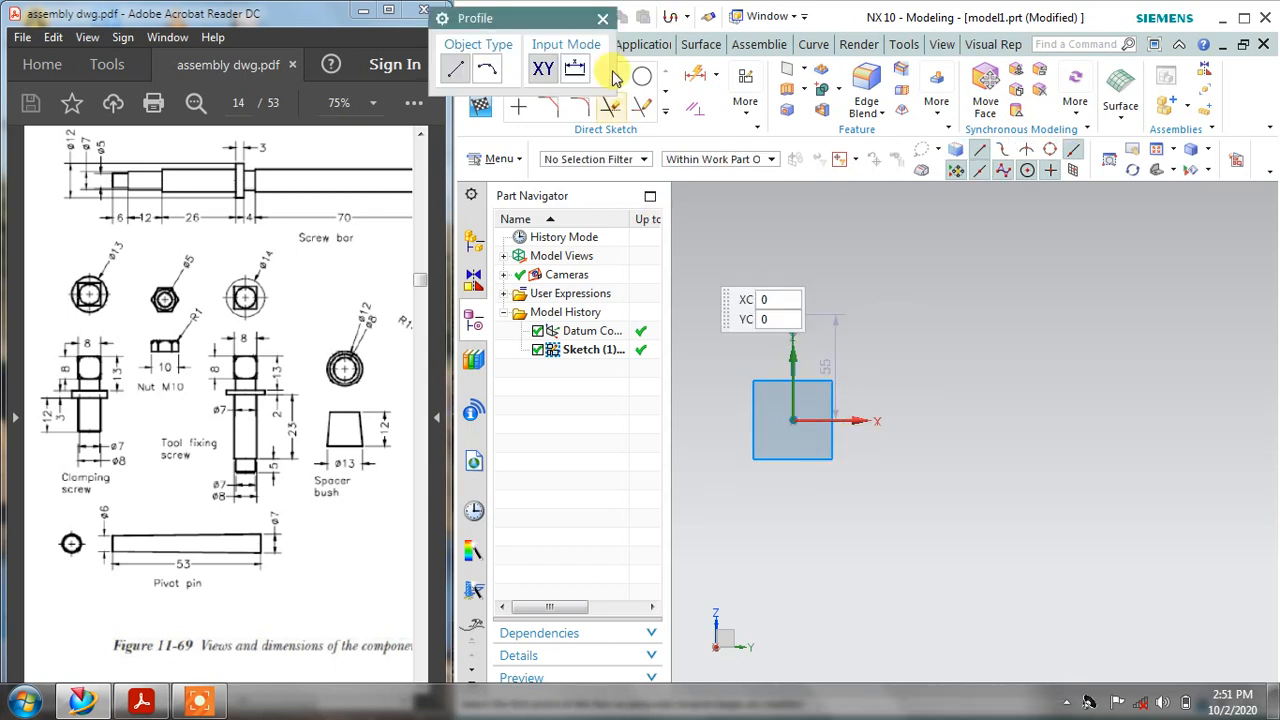
pyautogui.press('Escape')
pyautogui.moveTo(823, 359); pyautogui.dragTo(730, 372)
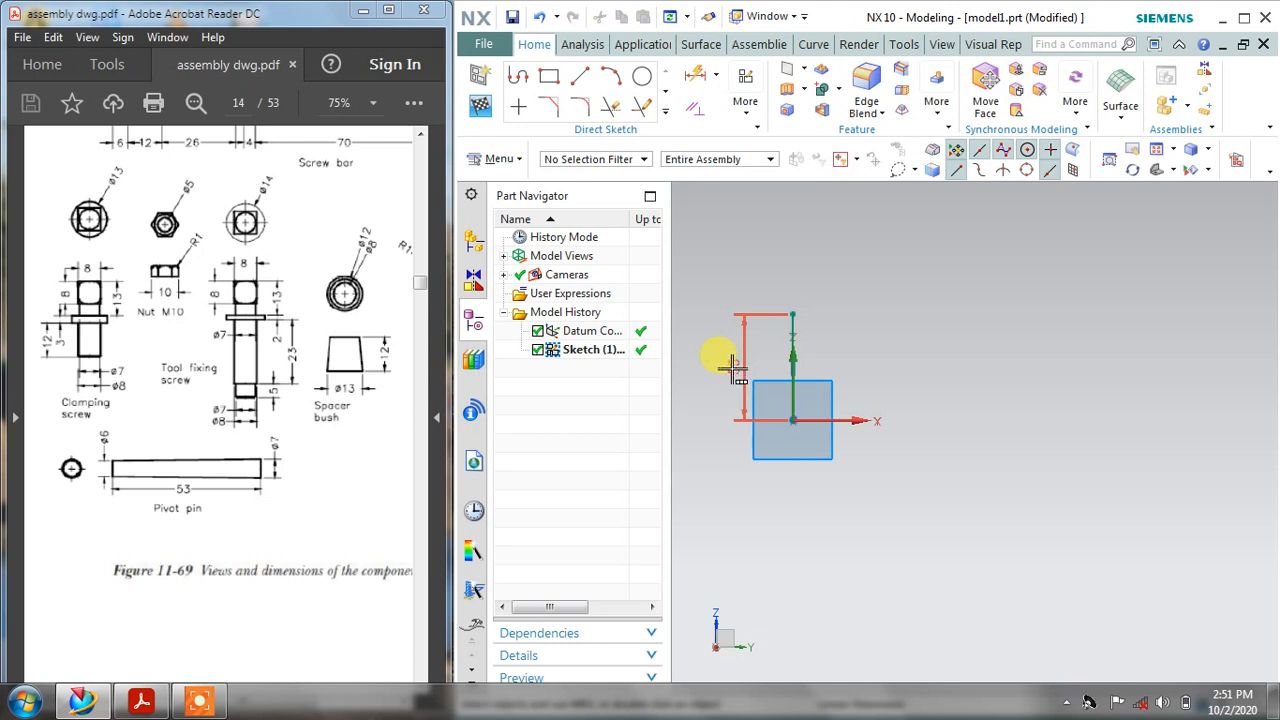
pyautogui.click(735, 366)
pyautogui.doubleClick(732, 368)
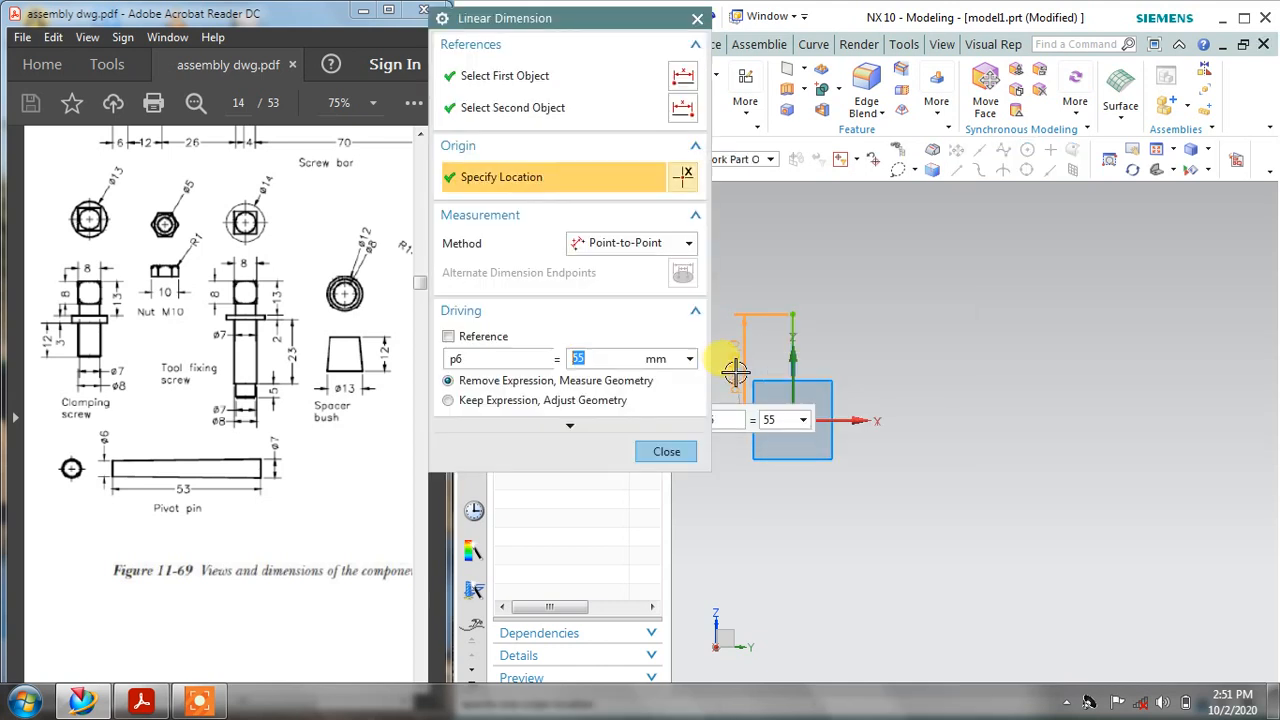
pyautogui.click(666, 451)
# - Move the vertical line's 6 mm dimension closer to the line
pyautogui.scroll(-10, 934, 397)
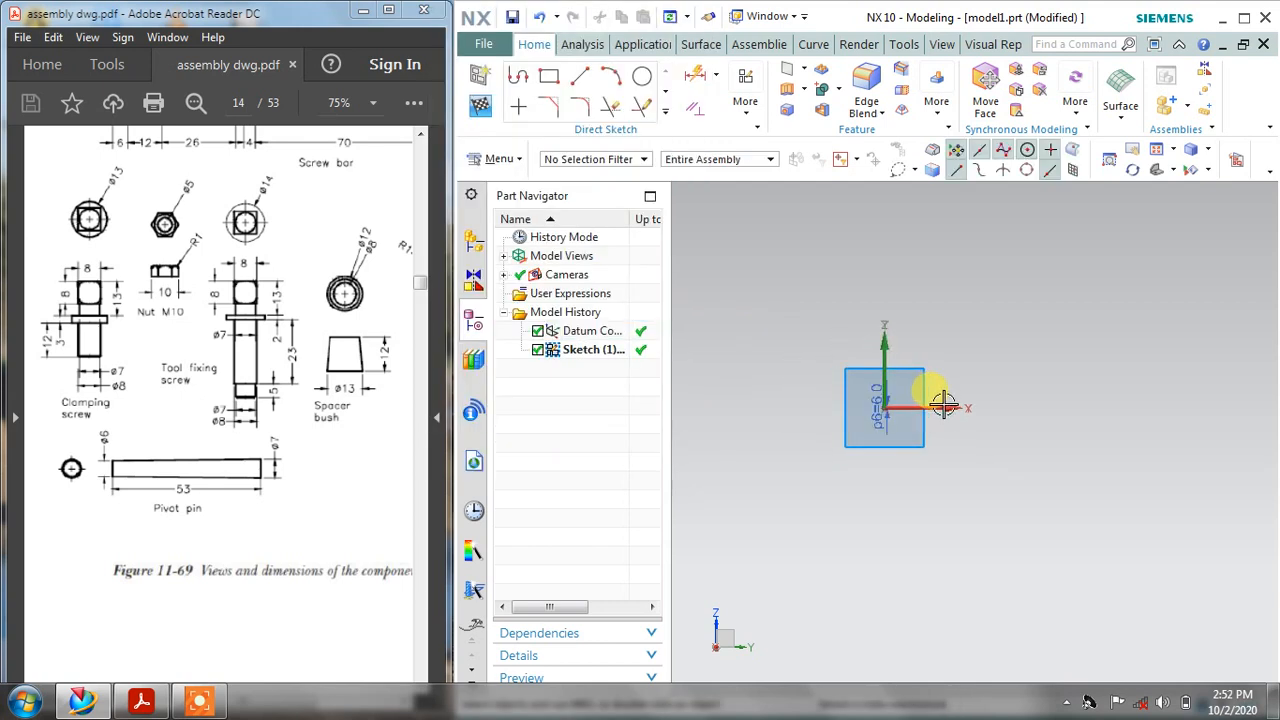
pyautogui.scroll(3, 1030, 384)
pyautogui.scroll(-4, 824, 418)
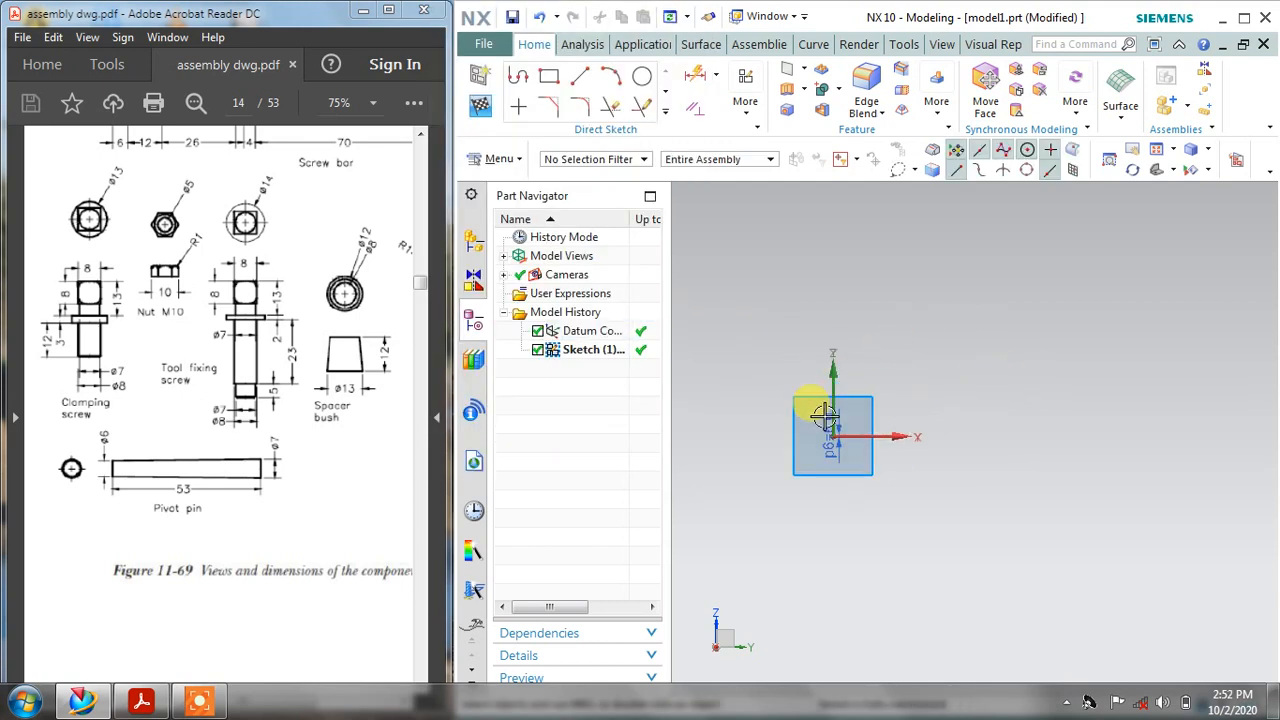
pyautogui.scroll(11, 825, 421)
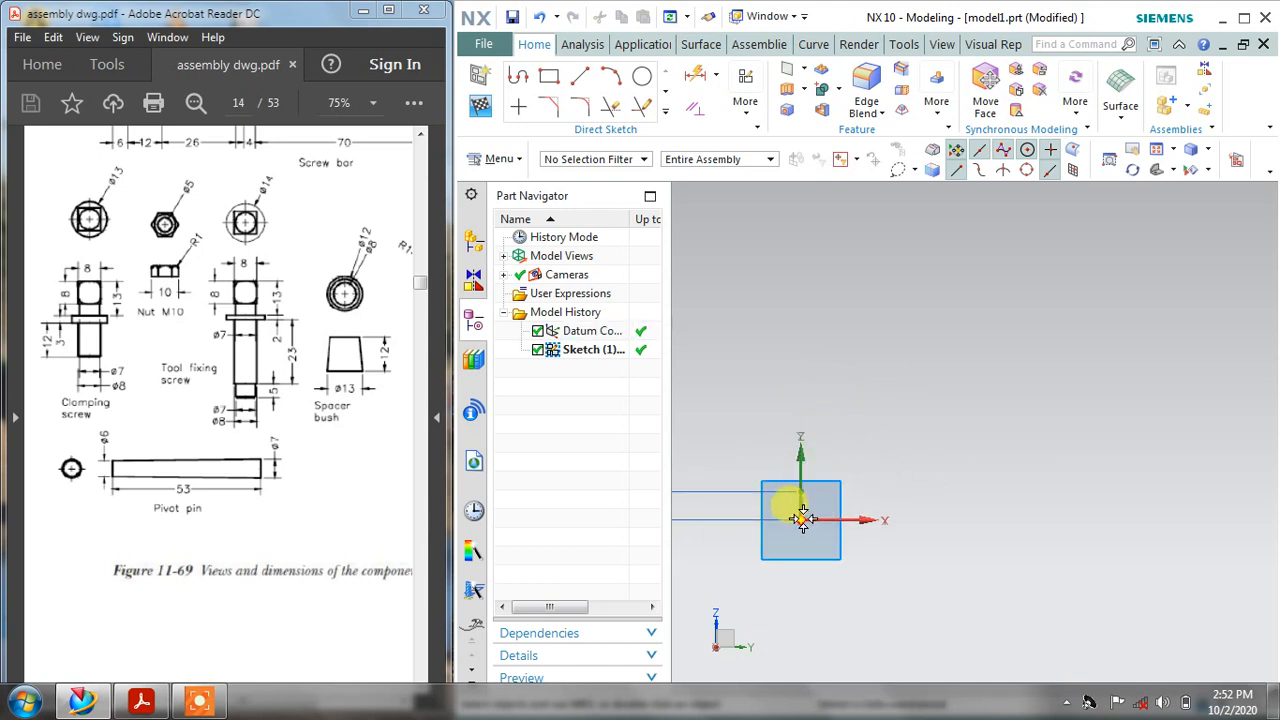
pyautogui.keyDown('shift'); pyautogui.moveTo(826, 532); pyautogui.dragTo(1080, 352, button='middle'); pyautogui.keyUp('shift')
pyautogui.scroll(6, 821, 384)
pyautogui.scroll(3, 798, 367)
pyautogui.scroll(-1, 798, 367)
pyautogui.scroll(-3, 1072, 353)
pyautogui.scroll(-3, 1072, 353)
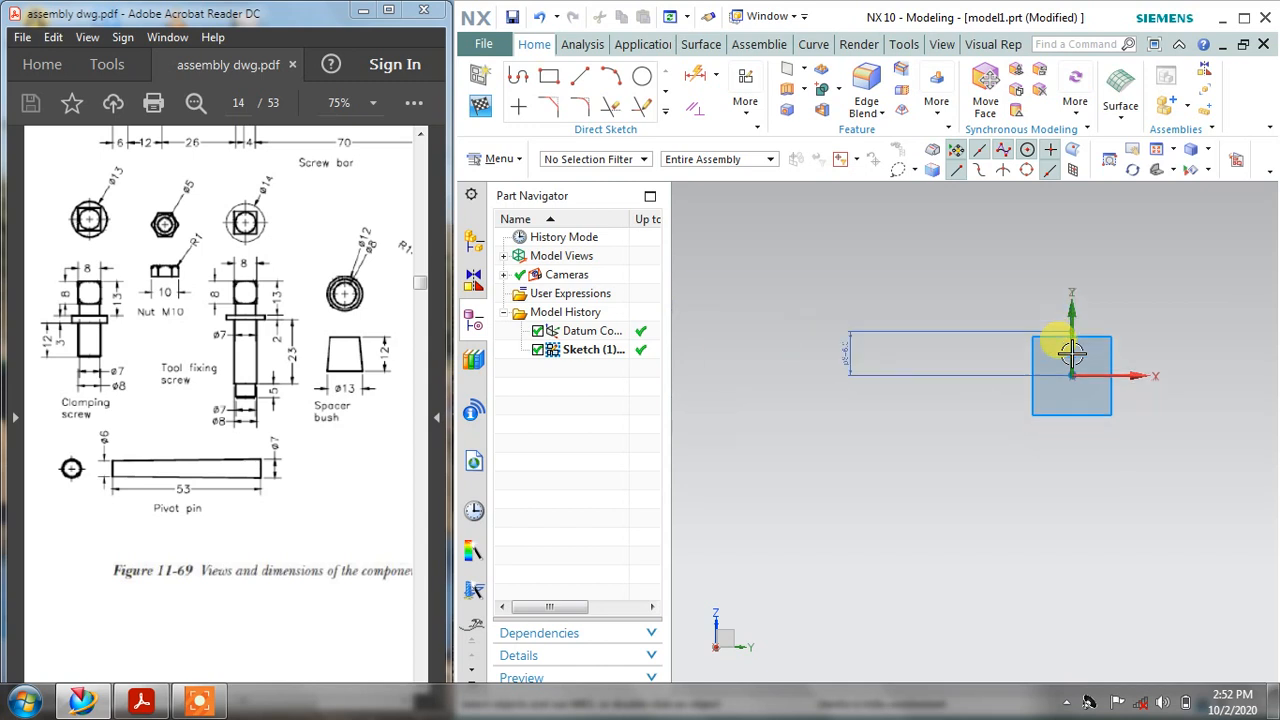
pyautogui.moveTo(857, 354); pyautogui.dragTo(1040, 332)
pyautogui.scroll(3, 1117, 339)
pyautogui.scroll(2, 1086, 343)
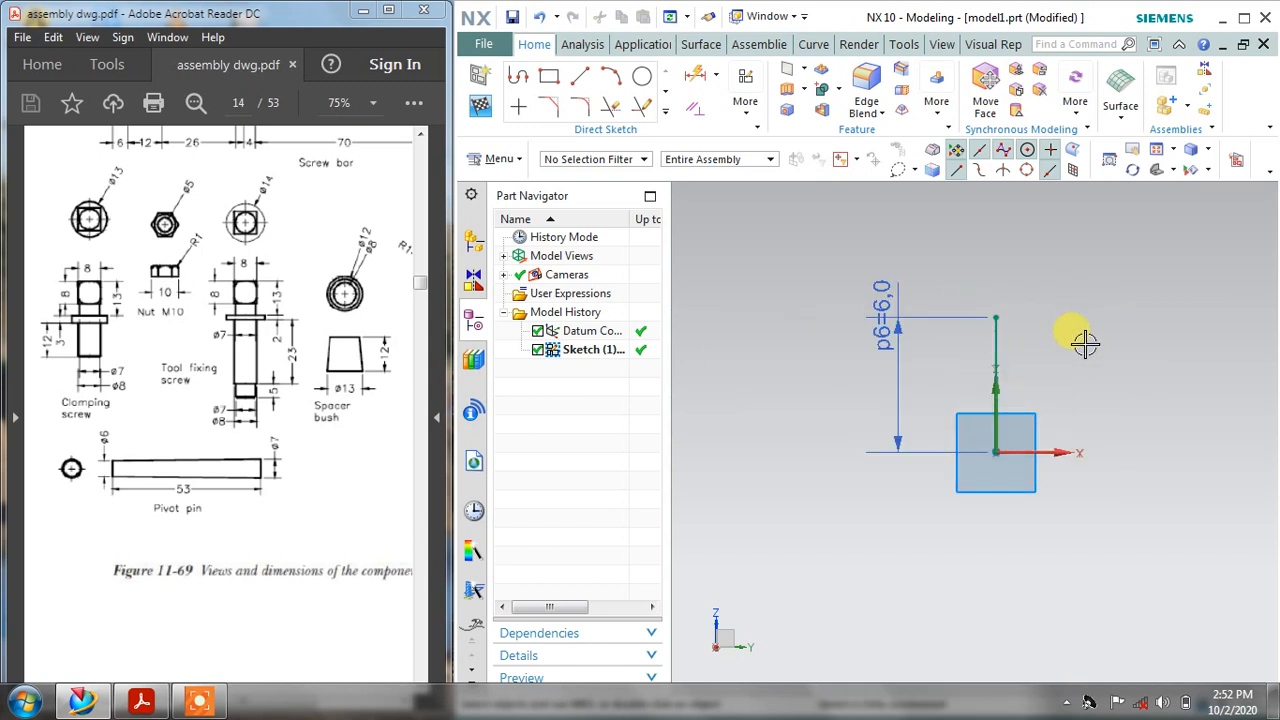
# - Close the profile with a horizontal line about 23 mm from the origin, a vertical about 7.5 mm high, and a sloping line to the first line's upper end
pyautogui.keyDown('shift'); pyautogui.moveTo(1086, 343); pyautogui.dragTo(789, 328, button='middle'); pyautogui.keyUp('shift')
pyautogui.scroll(-1, 791, 326)
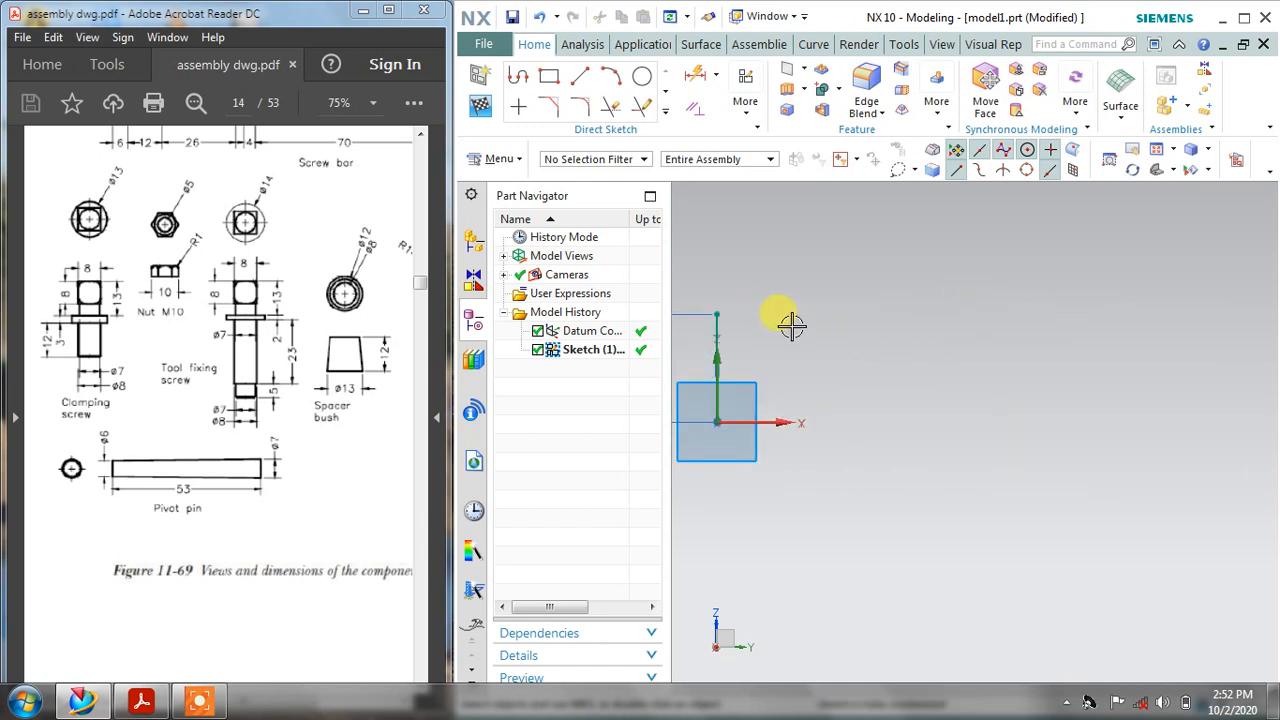
pyautogui.click(517, 76)
pyautogui.click(716, 422)
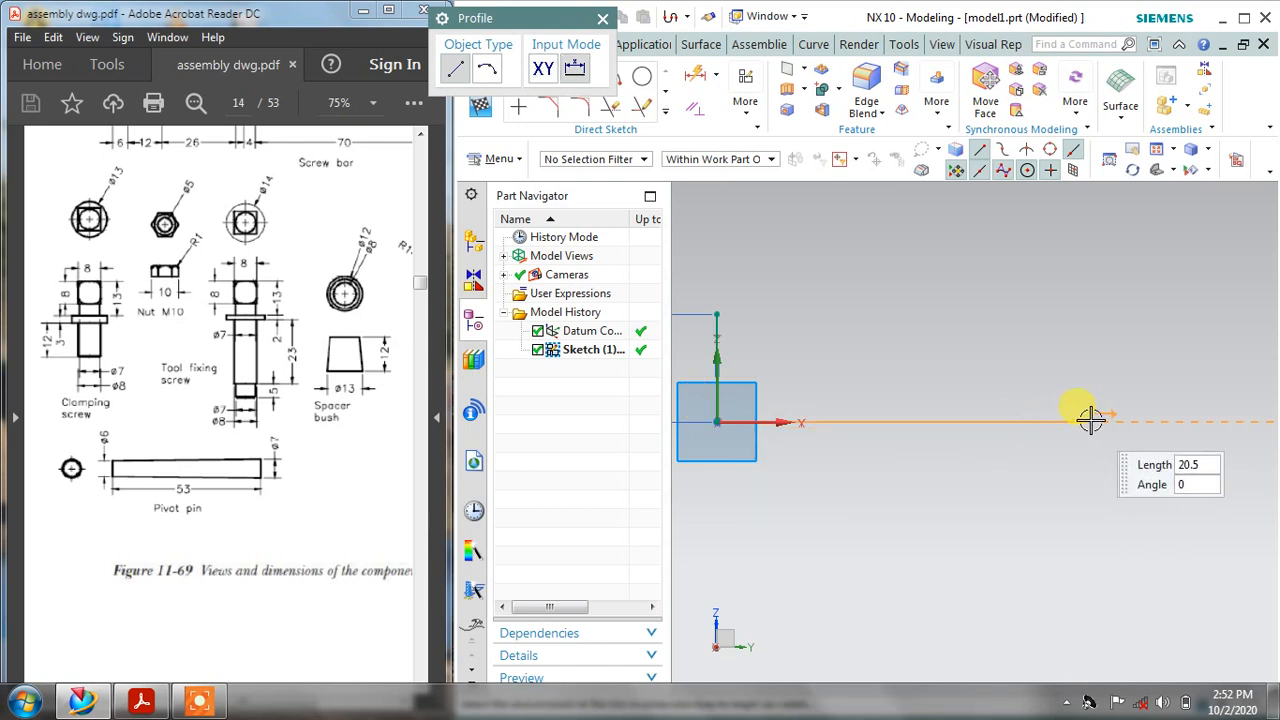
pyautogui.click(1131, 421)
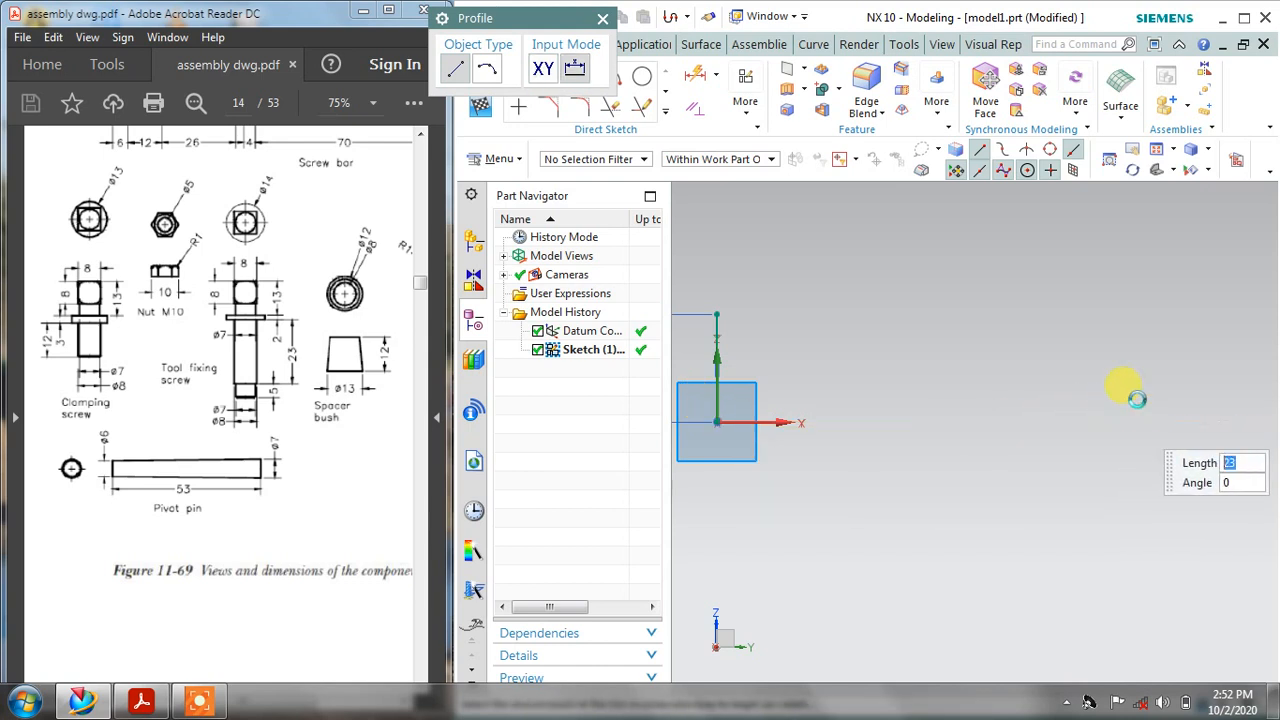
pyautogui.click(1131, 289)
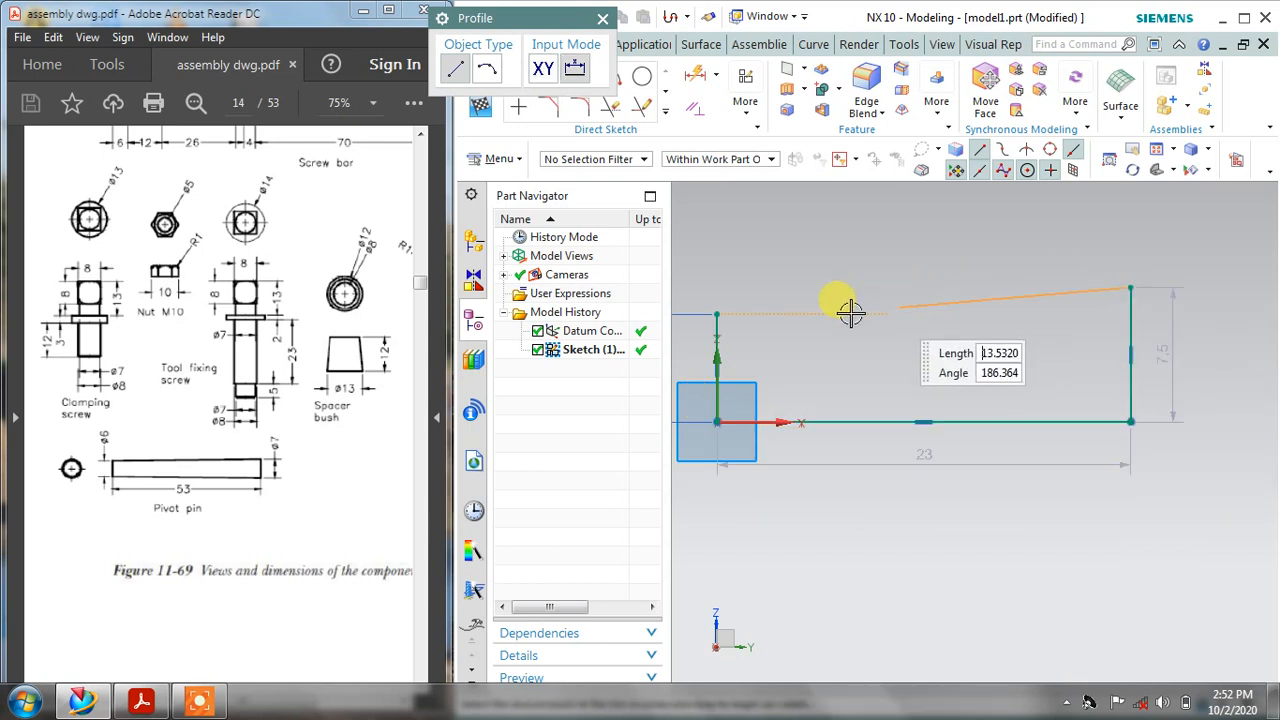
pyautogui.click(716, 314)
pyautogui.click(607, 20)
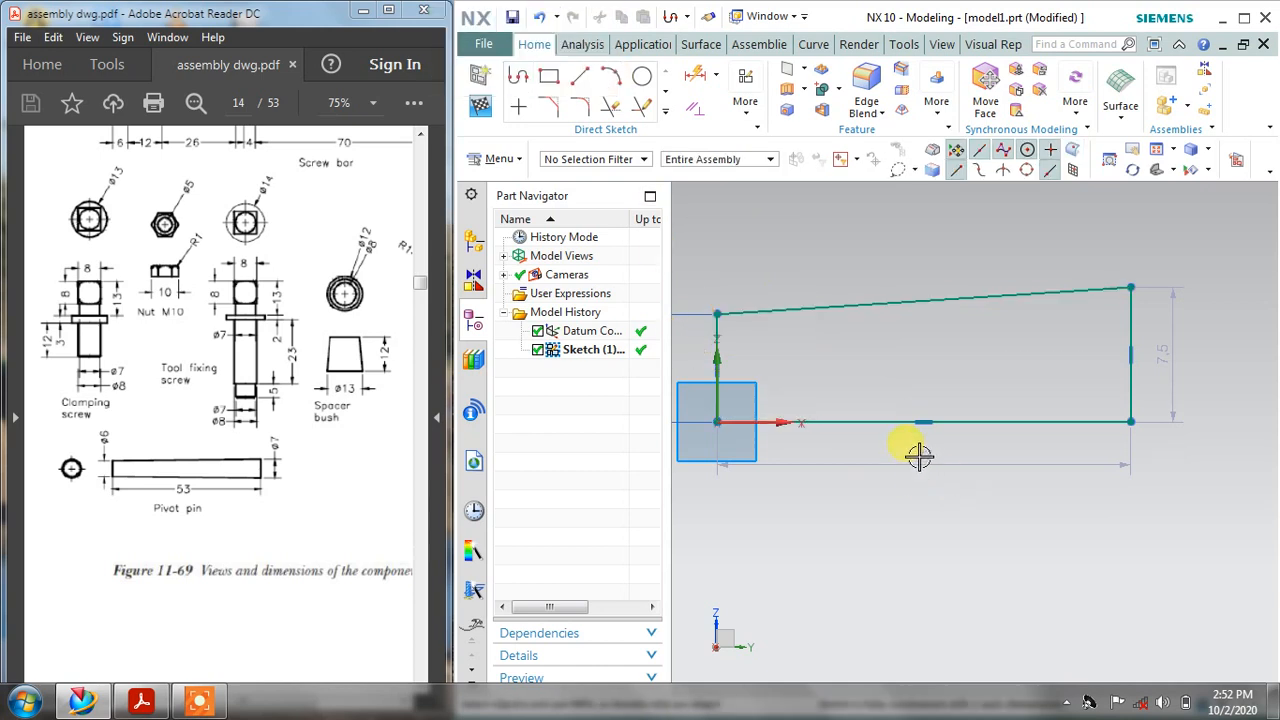
# - Set the length of the profile's horizontal base line to 100 mm
pyautogui.doubleClick(920, 451)
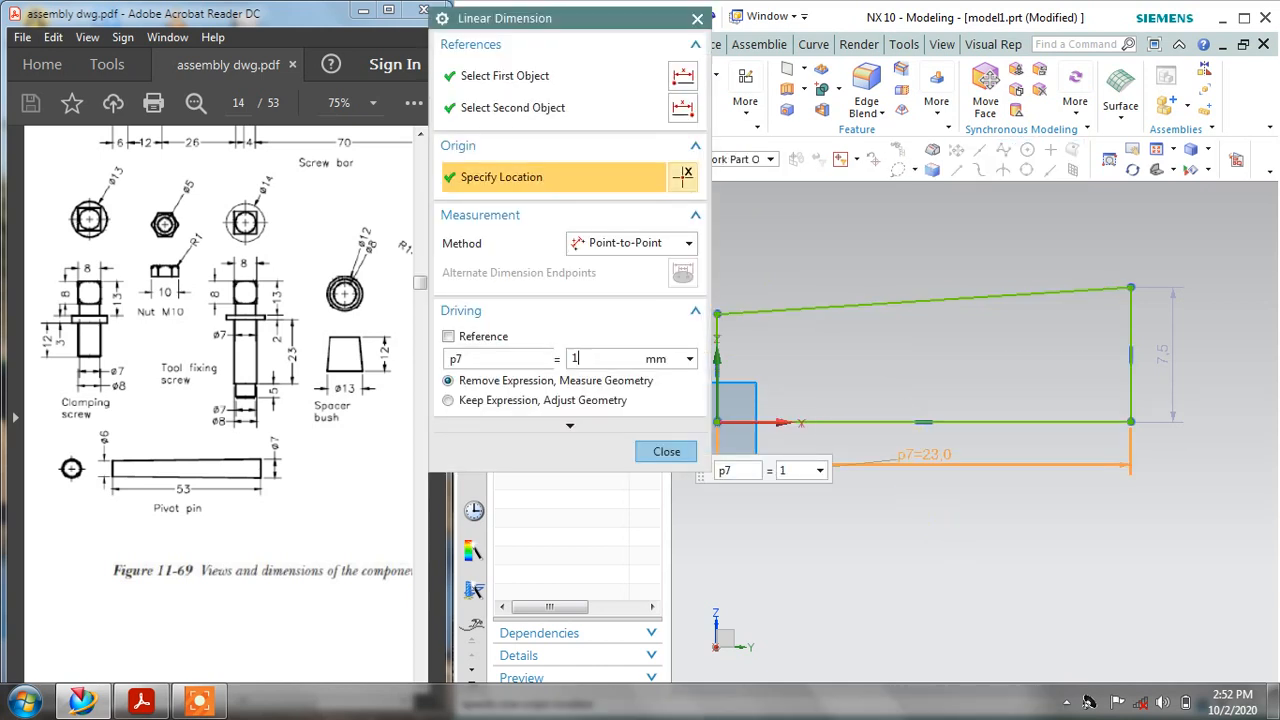
pyautogui.press('Return')
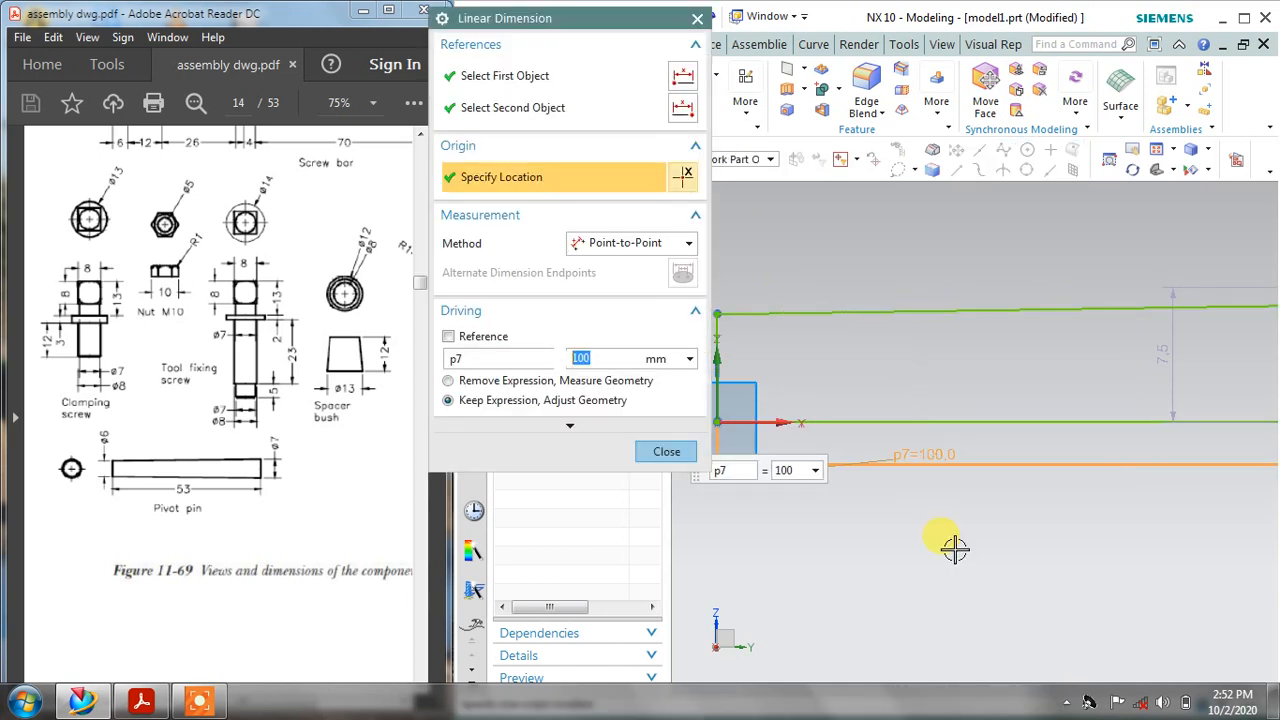
pyautogui.click(676, 456)
# - Place the far end's height dimension just outside the profile and set it to 7 mm
pyautogui.scroll(-6, 878, 489)
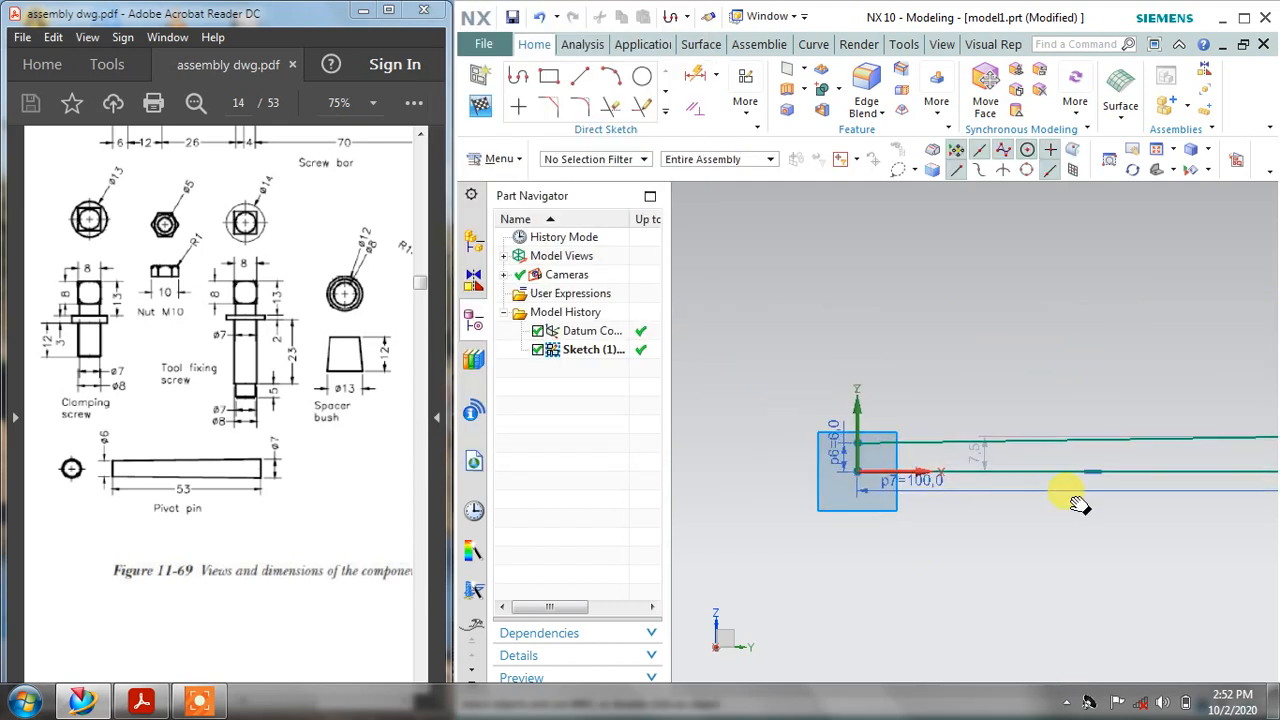
pyautogui.keyDown('shift'); pyautogui.moveTo(1080, 505); pyautogui.dragTo(825, 497, button='middle'); pyautogui.keyUp('shift')
pyautogui.scroll(1, 1024, 426)
pyautogui.scroll(-1, 817, 431)
pyautogui.click(819, 430)
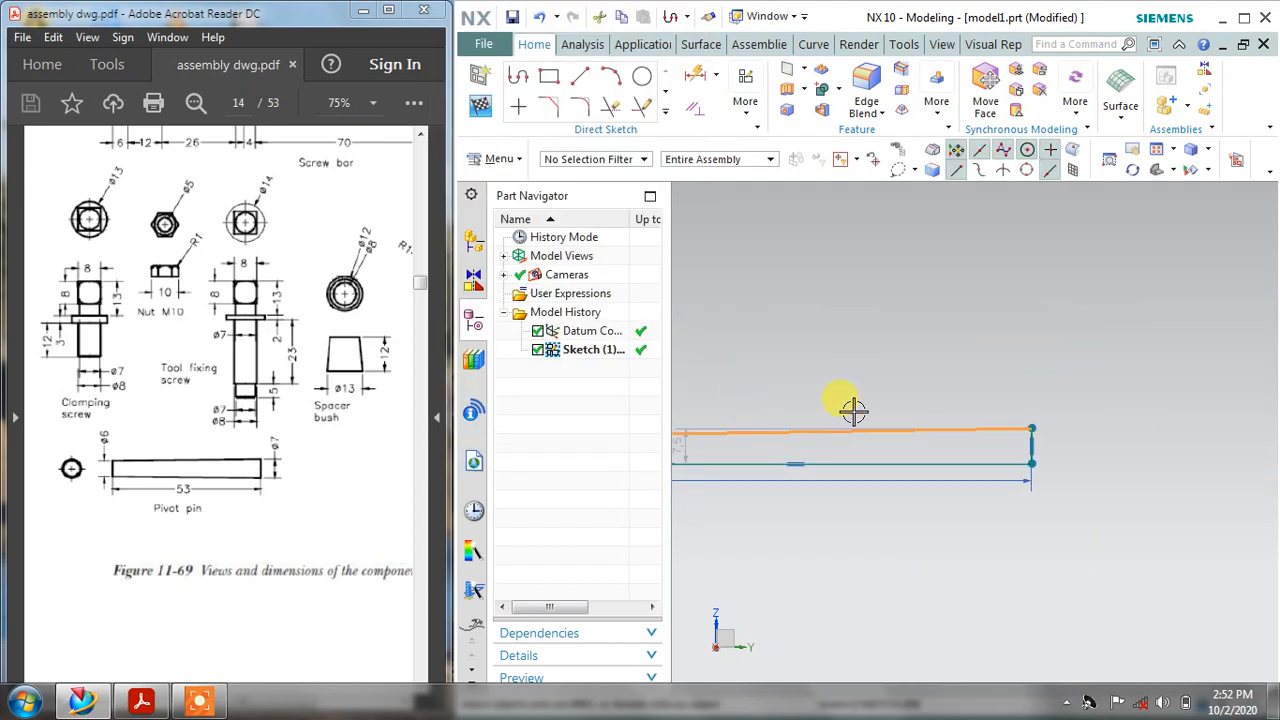
pyautogui.keyDown('shift'); pyautogui.moveTo(854, 411); pyautogui.dragTo(886, 393, button='middle'); pyautogui.keyUp('shift')
pyautogui.moveTo(746, 405)
pyautogui.mouseDown()
pyautogui.moveTo(1078, 373)
pyautogui.moveTo(1163, 390)
pyautogui.mouseUp()
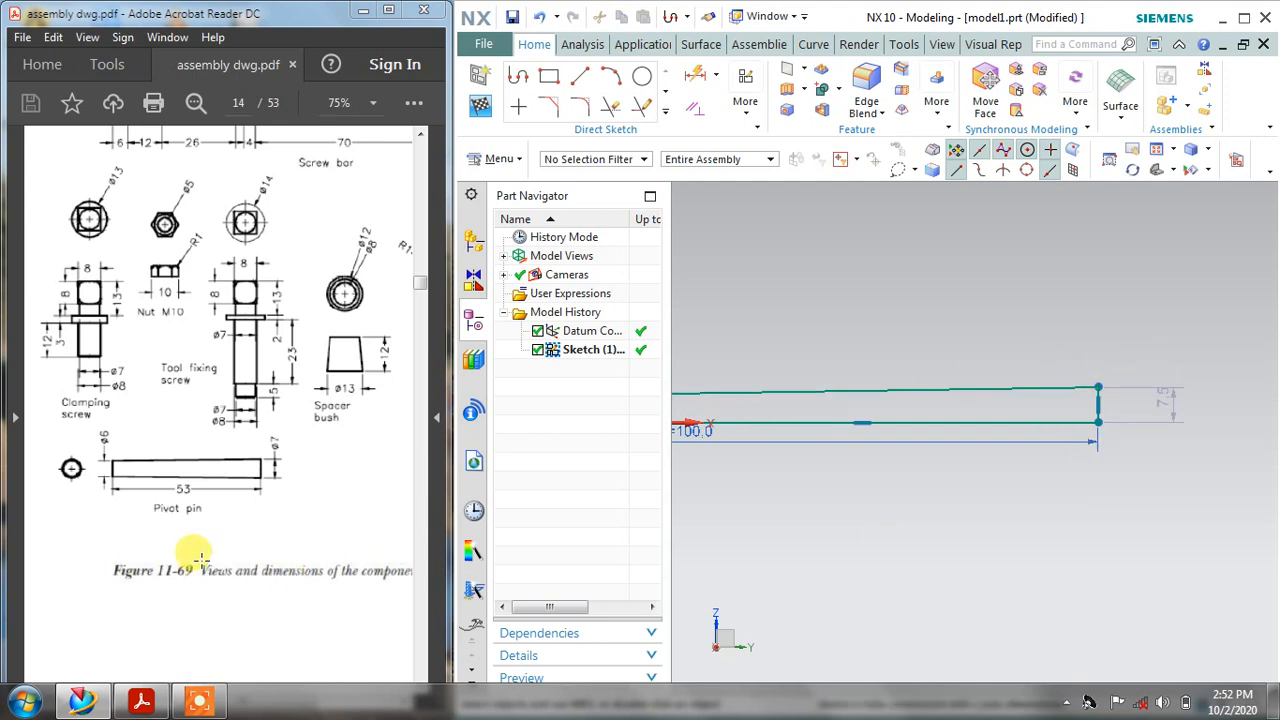
pyautogui.doubleClick(1168, 400)
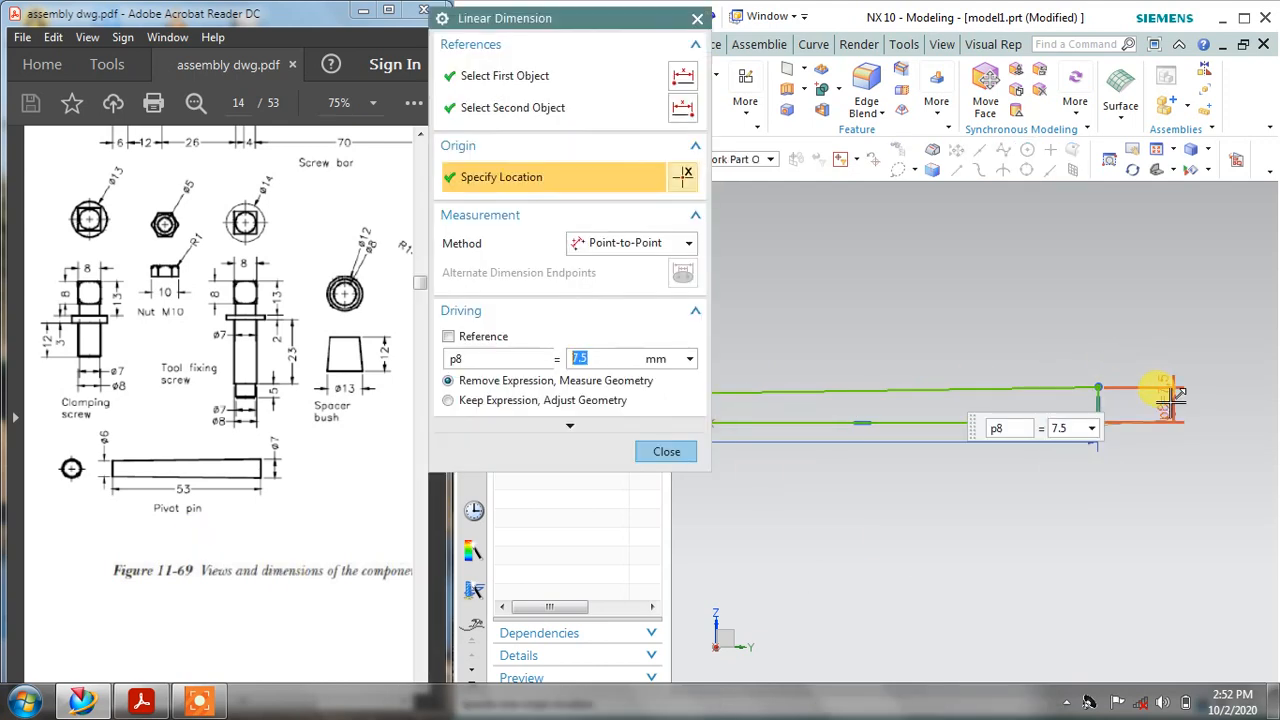
pyautogui.write('7')
pyautogui.click(666, 451)
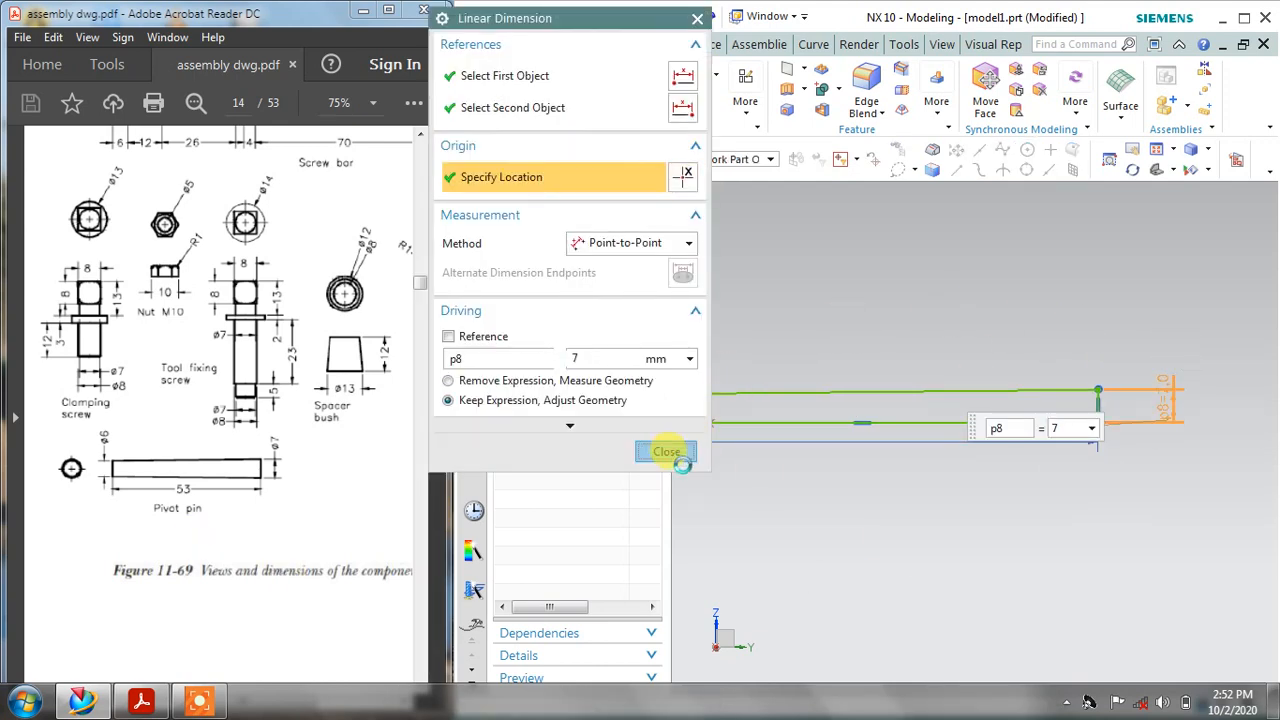
# - Move the 100 mm length dimension further below the profile and finish the sketch
pyautogui.keyDown('shift'); pyautogui.moveTo(1046, 448); pyautogui.dragTo(1052, 424, button='middle'); pyautogui.keyUp('shift')
pyautogui.click(938, 563)
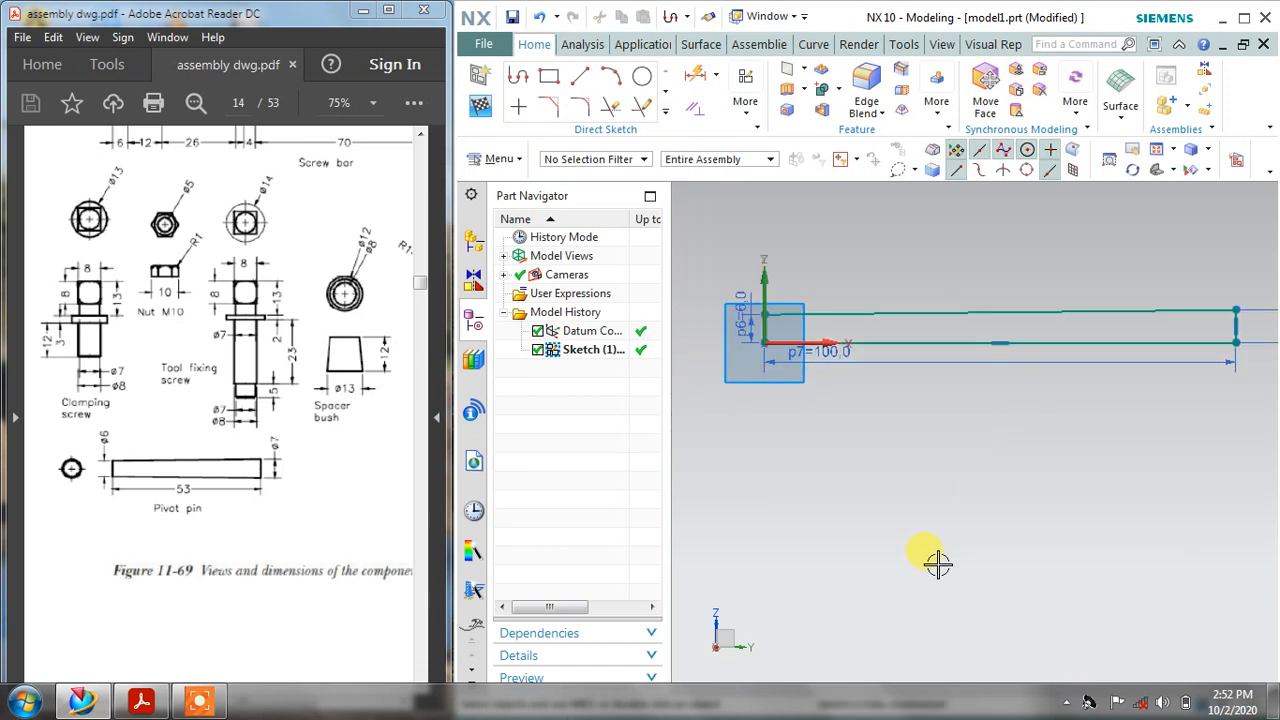
pyautogui.keyDown('shift'); pyautogui.moveTo(966, 438); pyautogui.dragTo(935, 439, button='middle'); pyautogui.keyUp('shift')
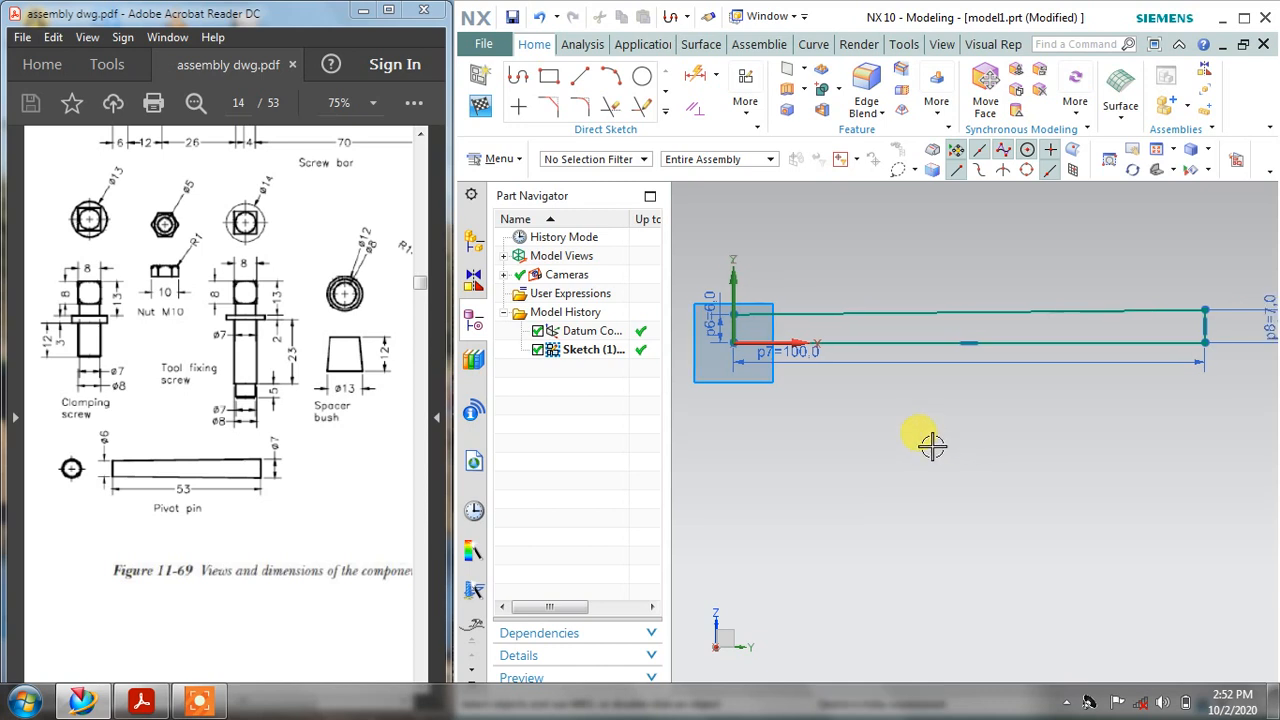
pyautogui.moveTo(806, 360)
pyautogui.mouseDown()
pyautogui.moveTo(960, 423)
pyautogui.moveTo(968, 447)
pyautogui.mouseUp()
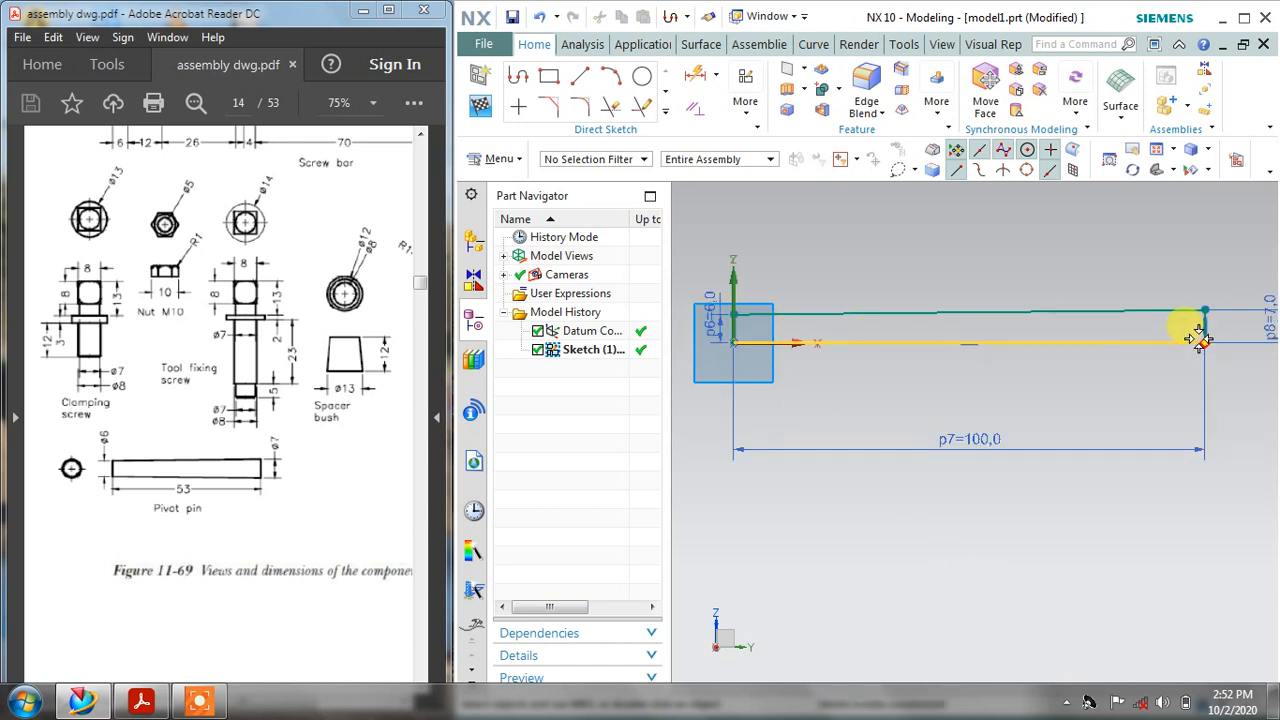
pyautogui.click(482, 104)
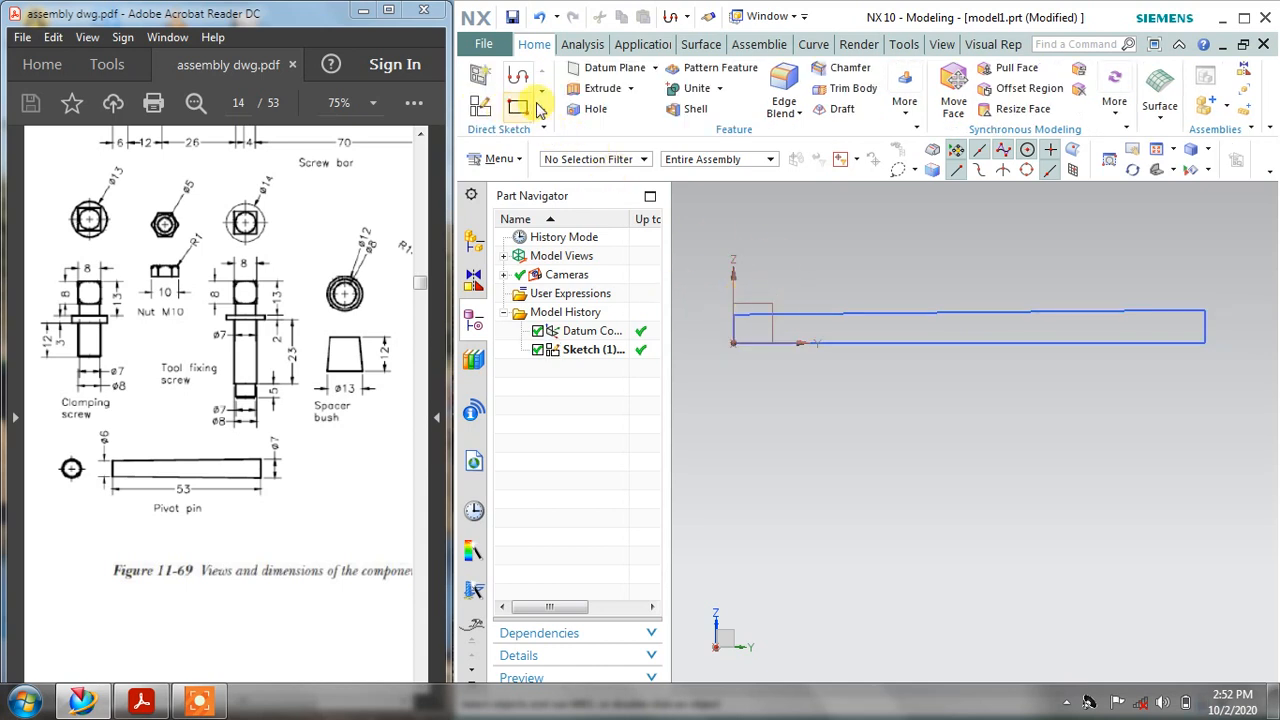
# - Revolve the closed four-line profile from 0 to 360 degrees about its horizontal base line, with Boolean None
pyautogui.click(630, 88)
pyautogui.click(603, 112)
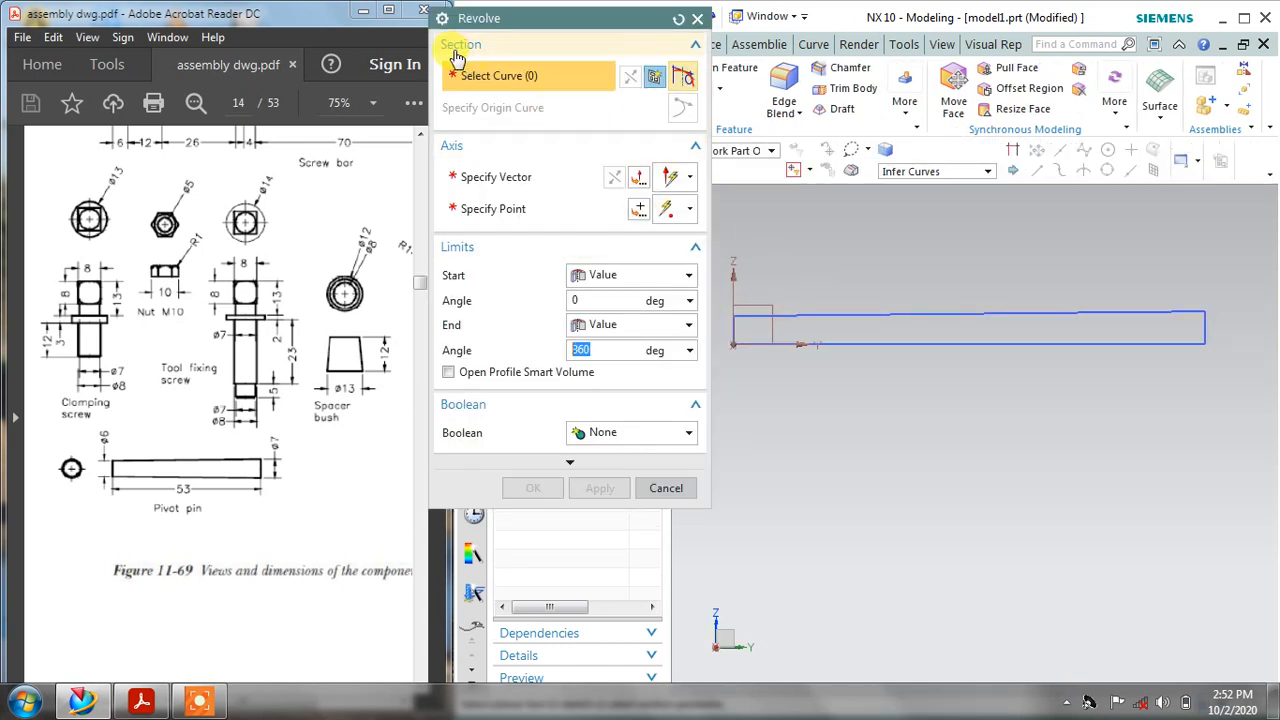
pyautogui.click(889, 320)
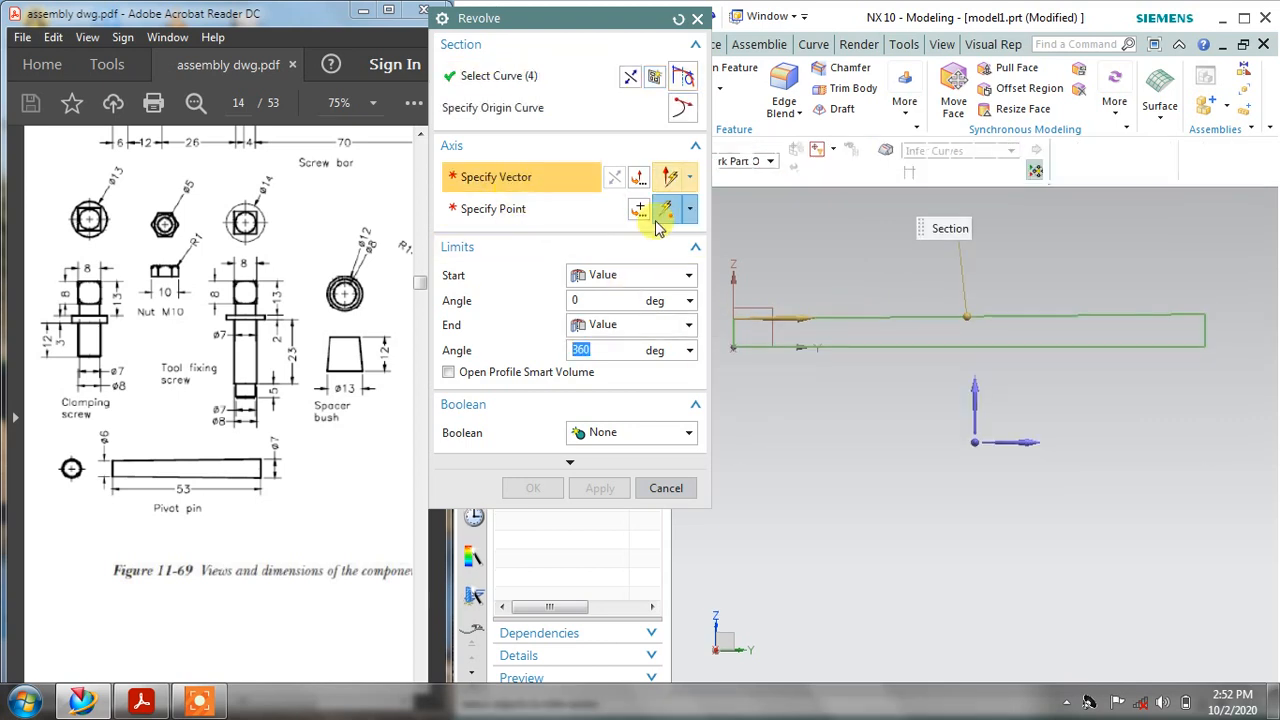
pyautogui.click(886, 346)
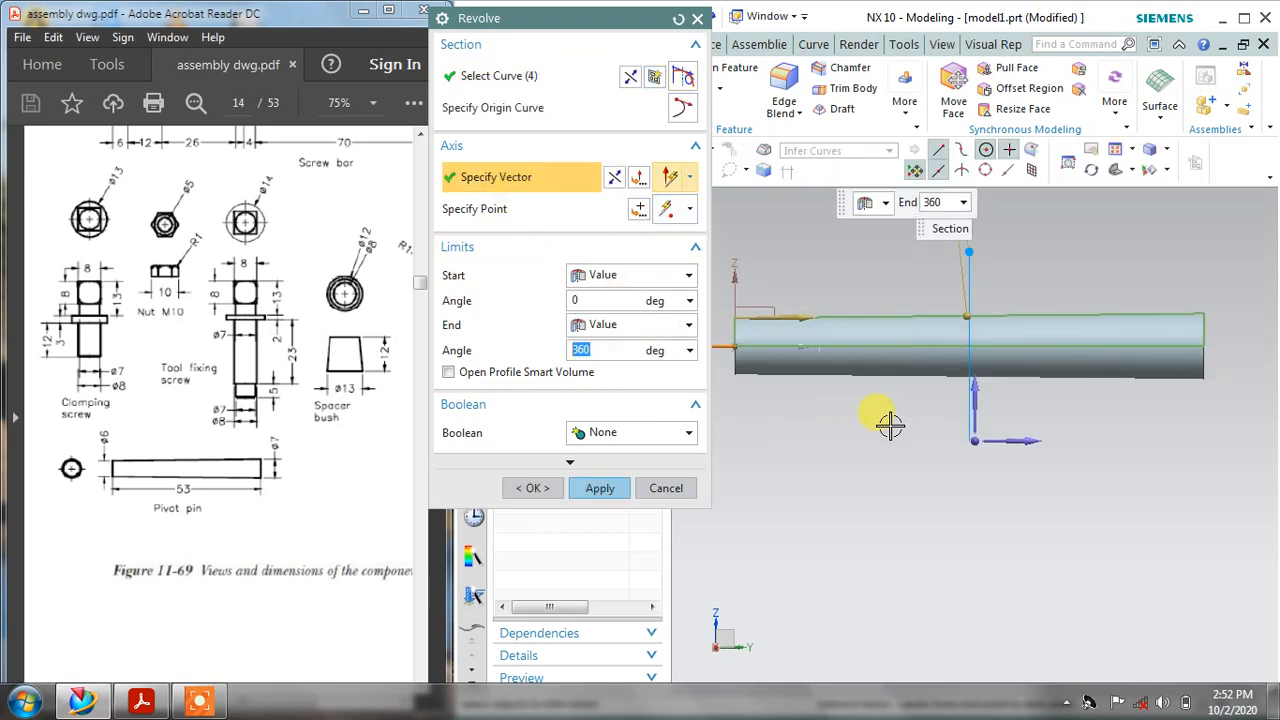
pyautogui.click(600, 488)
pyautogui.click(665, 488)
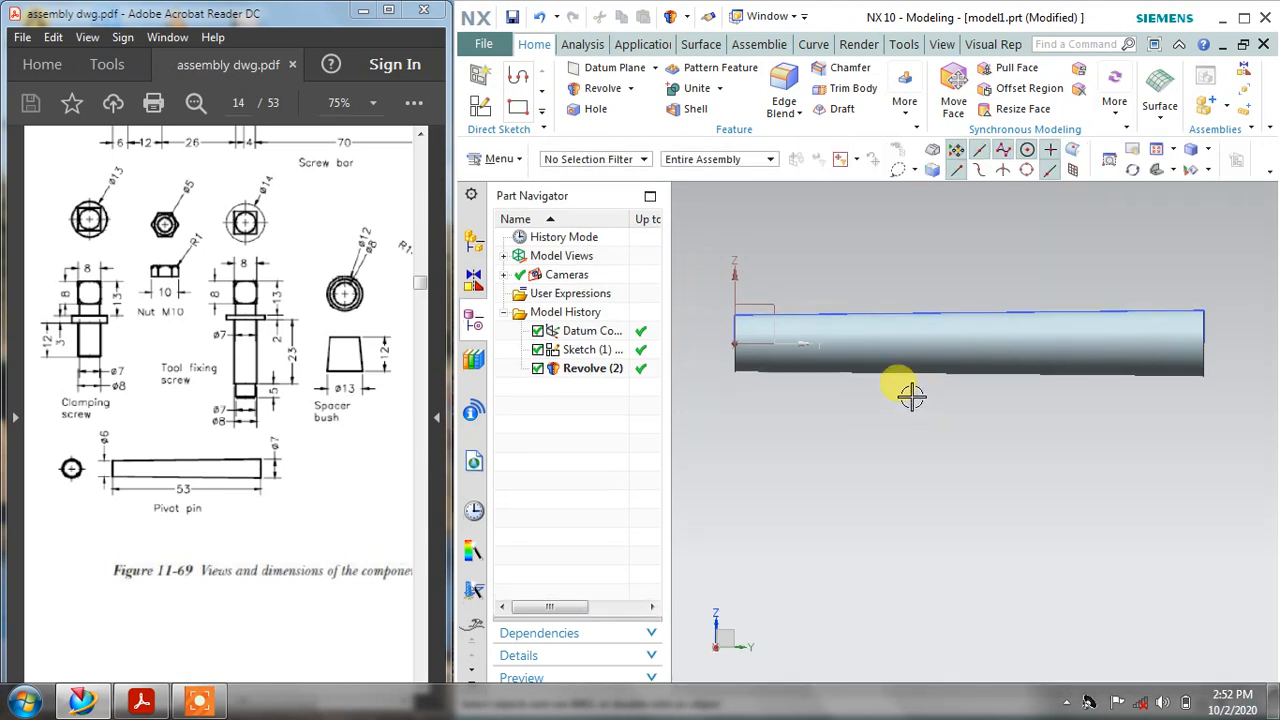
# - Hide the profile sketch so that only the revolved pin body is displayed
pyautogui.press('Home')
pyautogui.rightClick(926, 305)
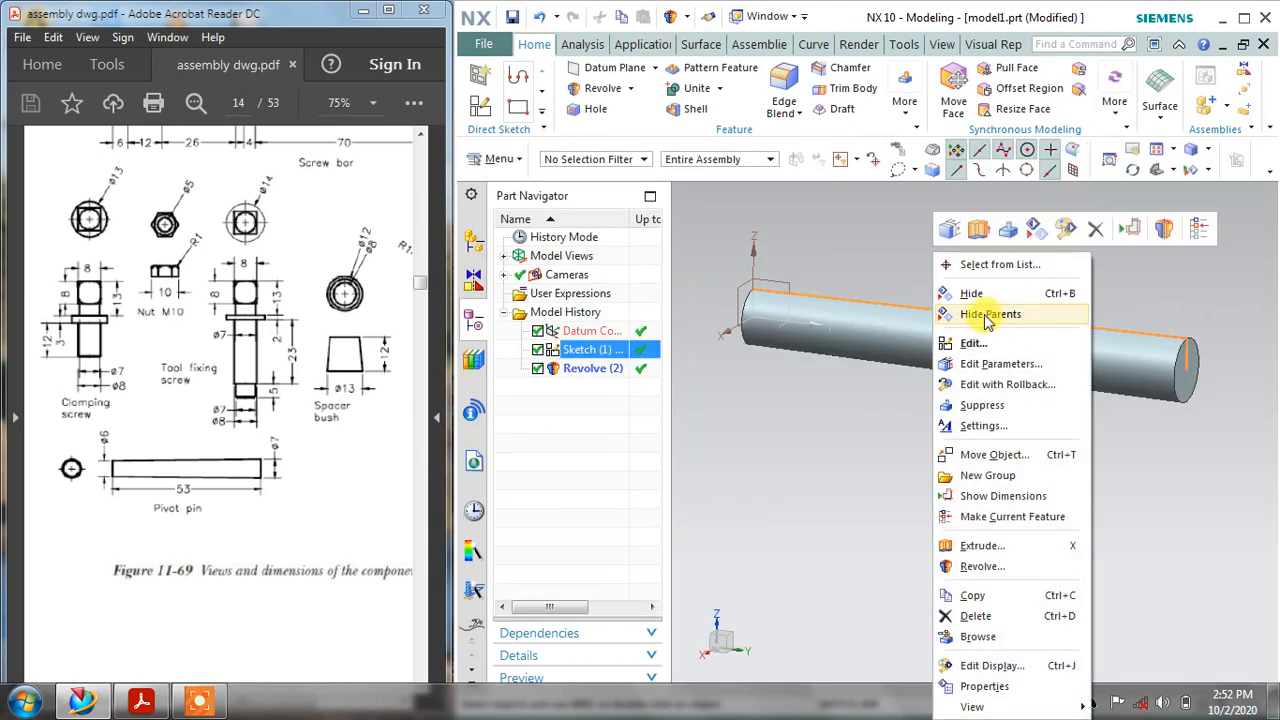
pyautogui.click(971, 293)
pyautogui.moveTo(957, 266); pyautogui.dragTo(958, 261, button='middle')
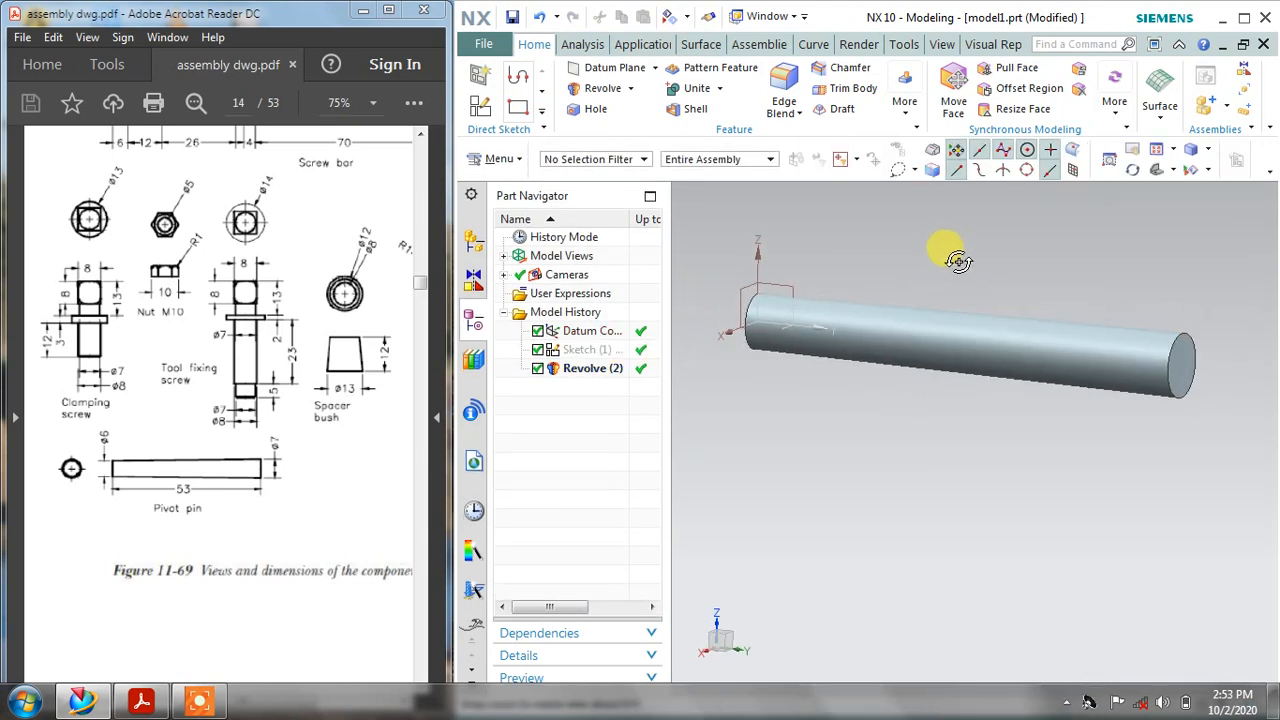
# - Examine the swivel plate, tool holder and pivot pin views in the assembly drawing PDF and compare them with the modeled pin
pyautogui.scroll(3, 220, 471)
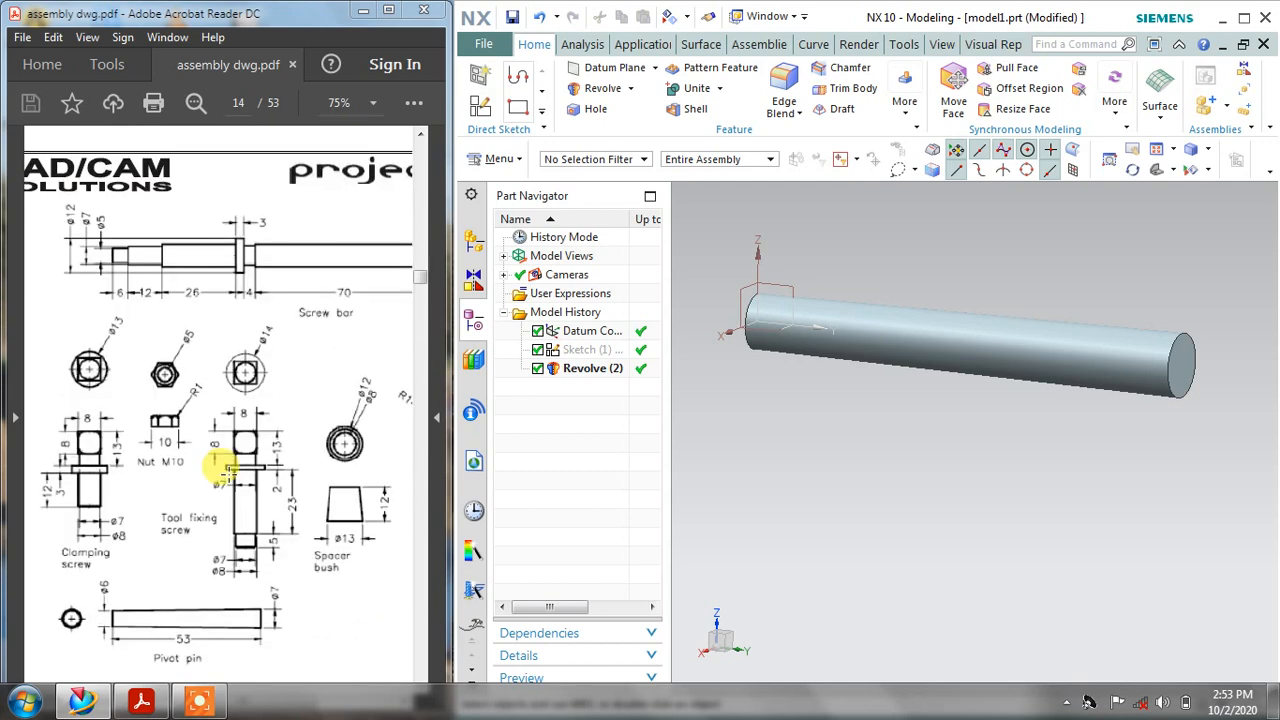
pyautogui.scroll(10, 220, 467)
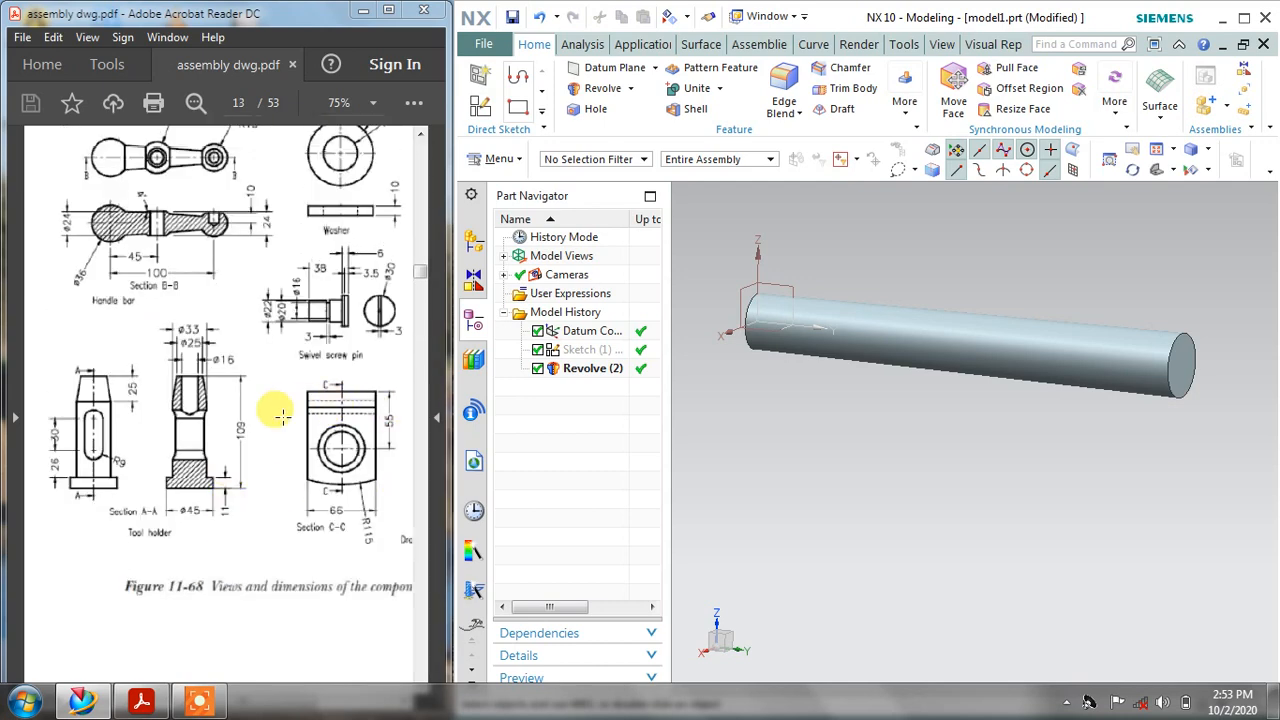
pyautogui.scroll(8, 330, 405)
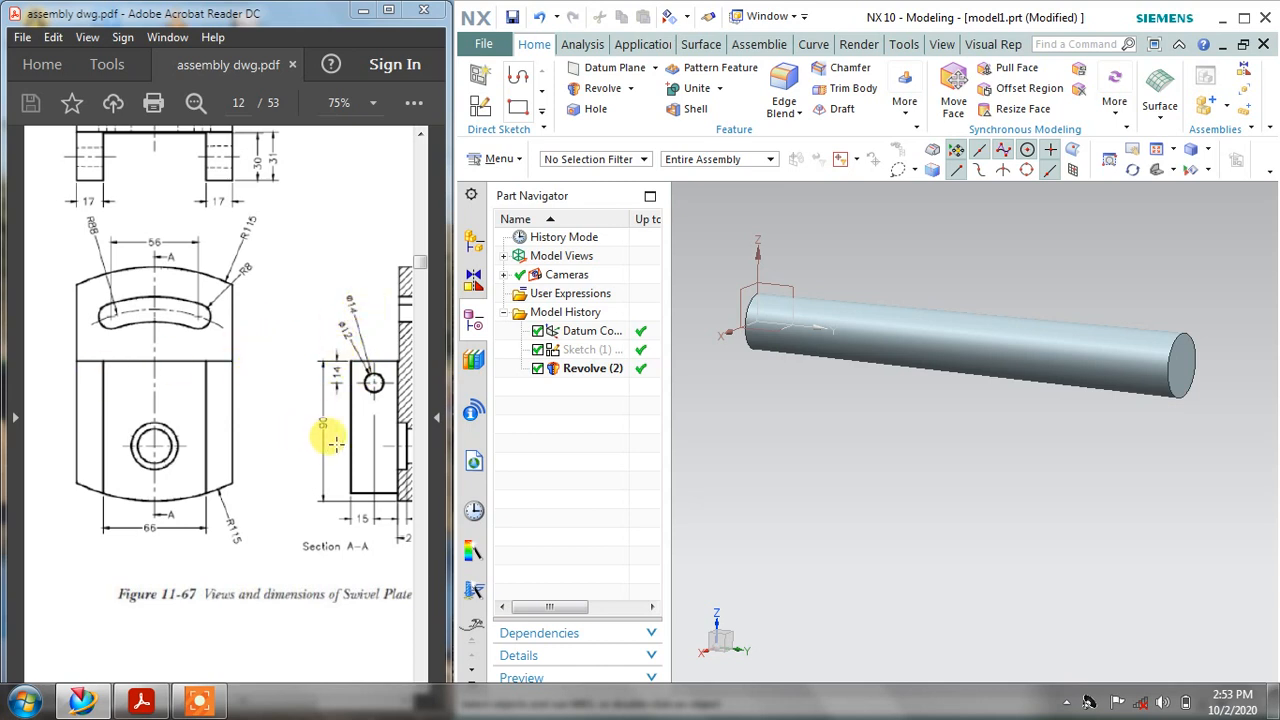
pyautogui.moveTo(777, 431); pyautogui.dragTo(810, 403, button='middle')
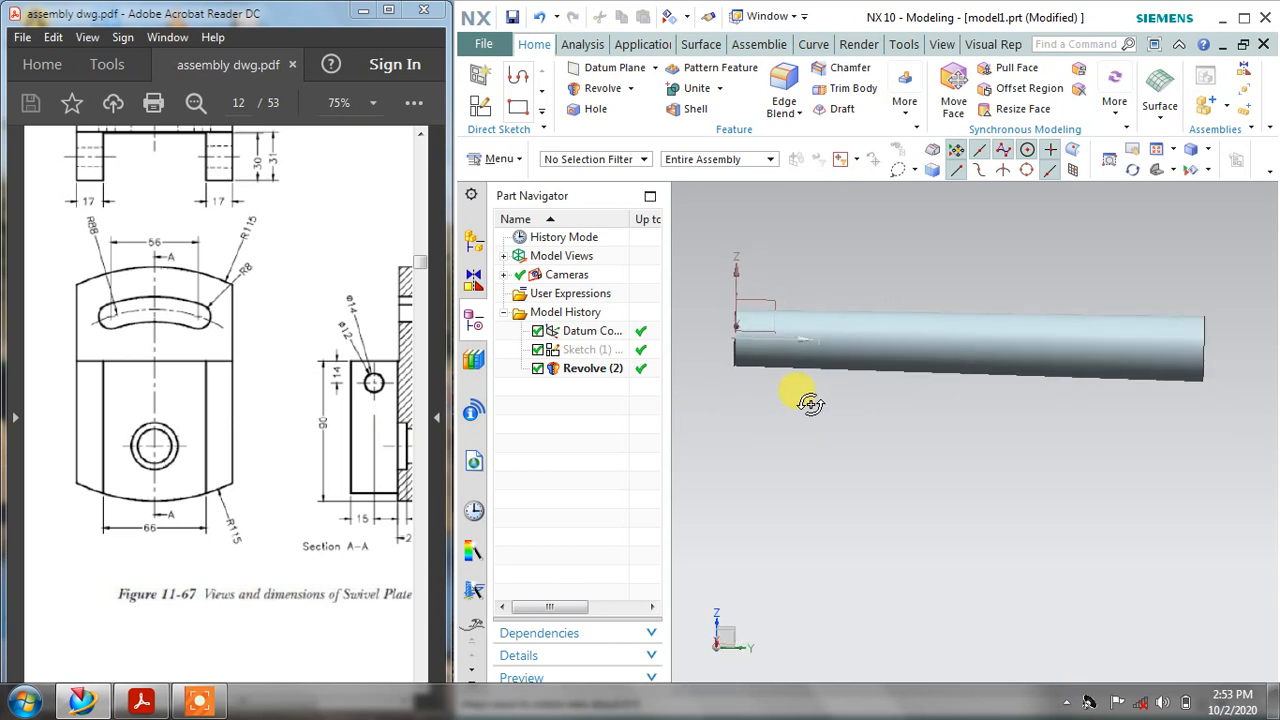
pyautogui.scroll(-2, 240, 505)
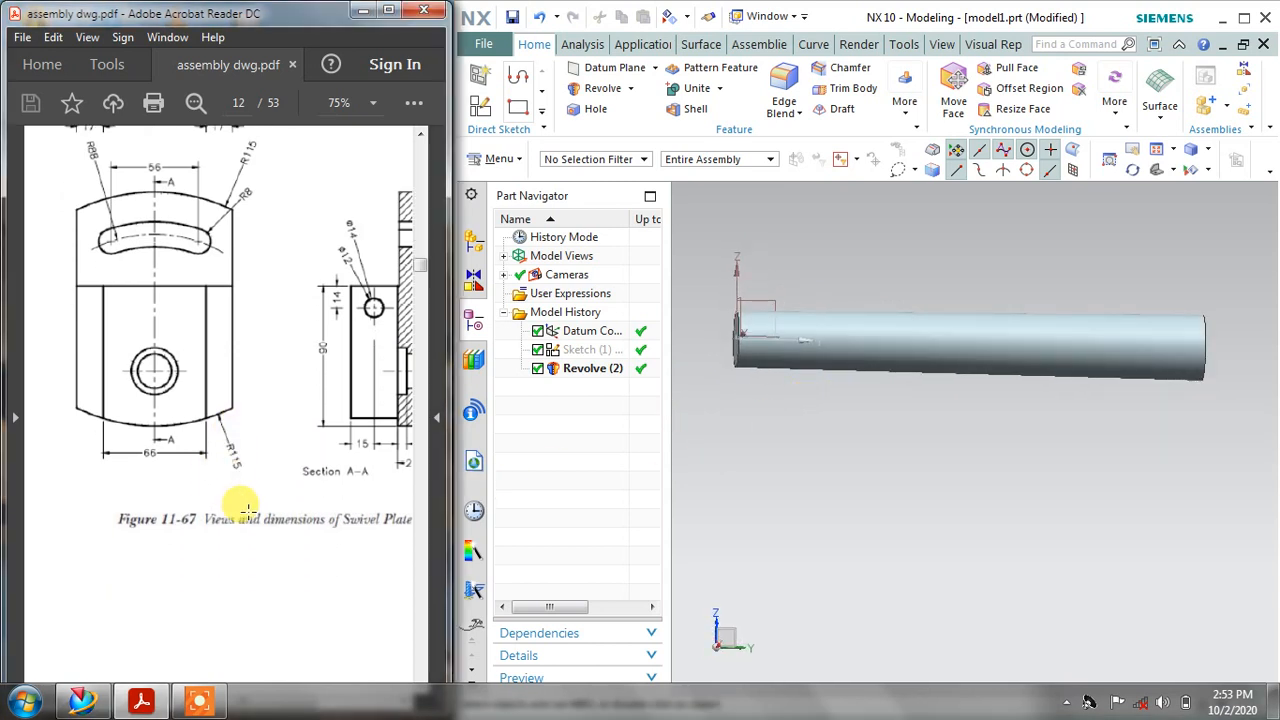
pyautogui.scroll(-20, 247, 510)
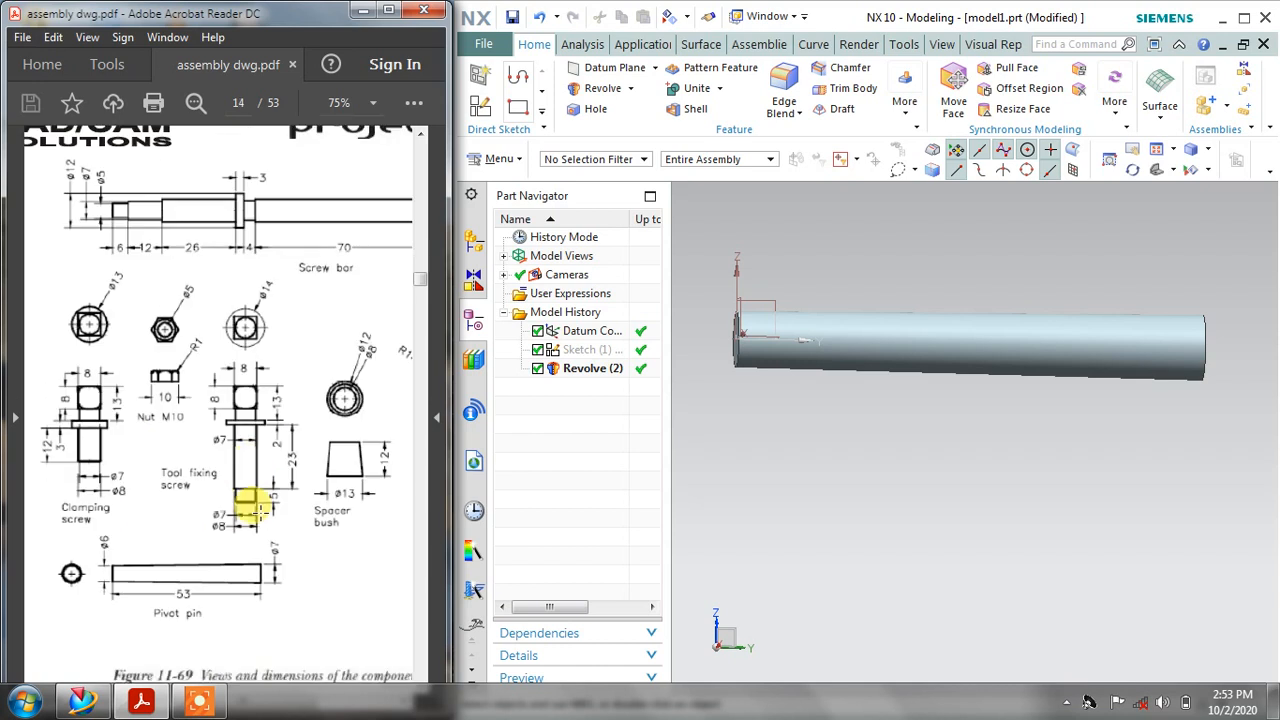
pyautogui.scroll(-1, 288, 503)
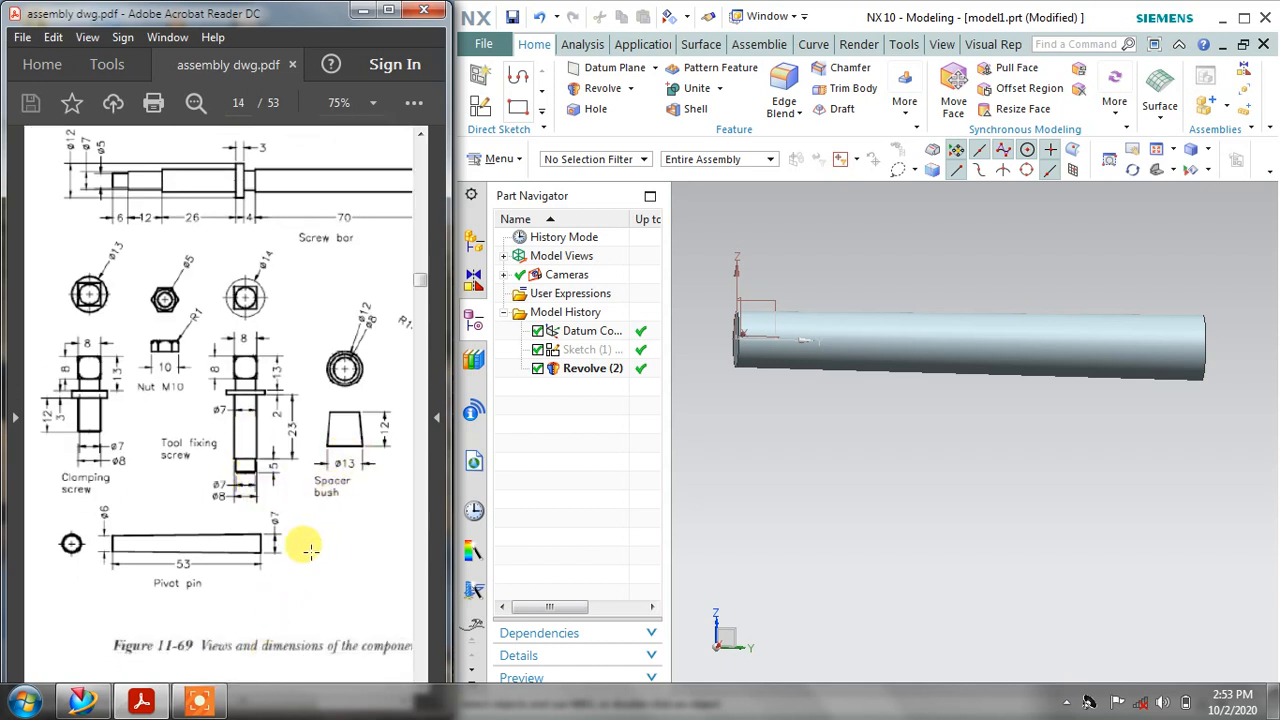
pyautogui.moveTo(814, 551); pyautogui.dragTo(793, 408, button='middle')
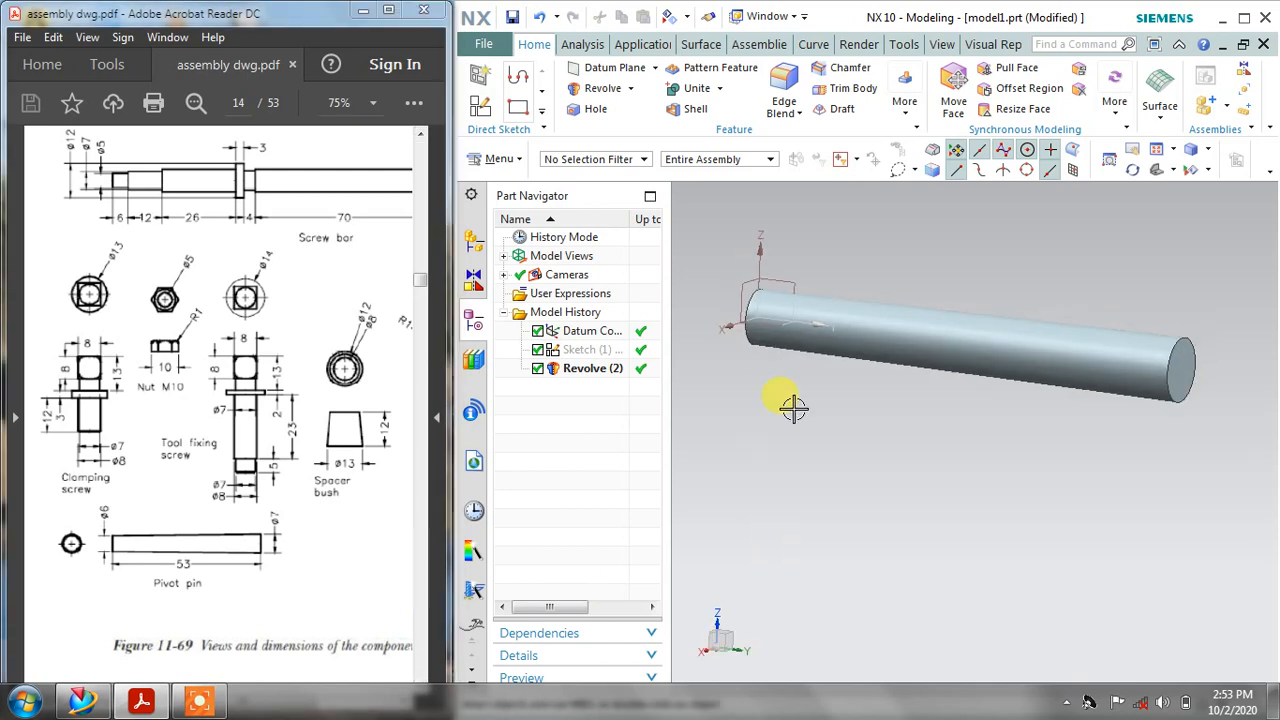
# - Close the pin part and create a new part, model1.prt, from the Model template in millimetres
pyautogui.click(1264, 48)
pyautogui.click(846, 400)
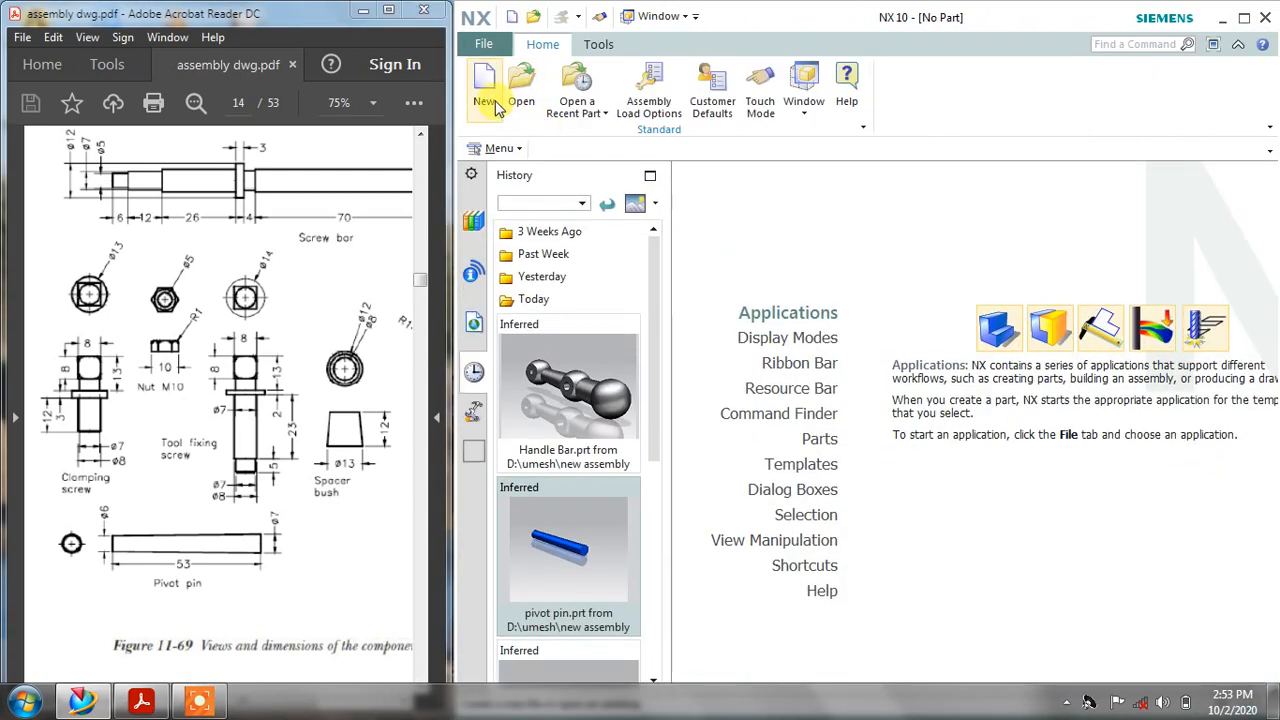
pyautogui.click(487, 95)
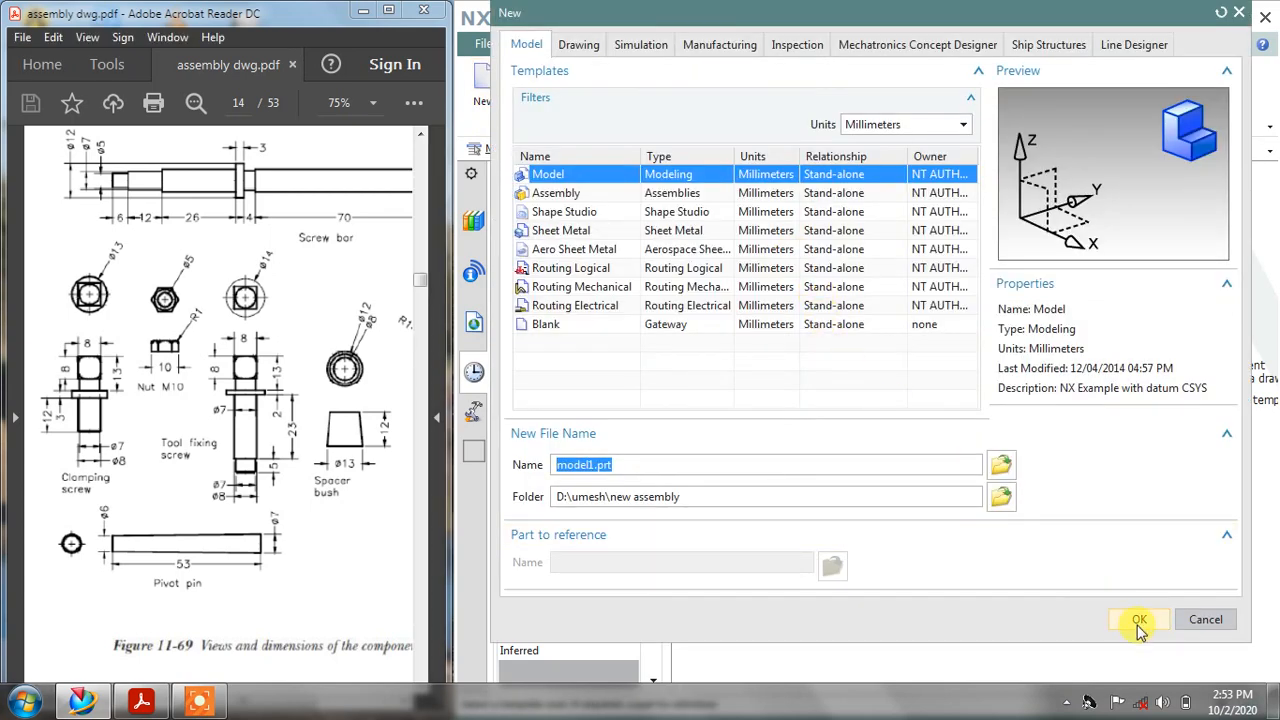
pyautogui.click(1140, 640)
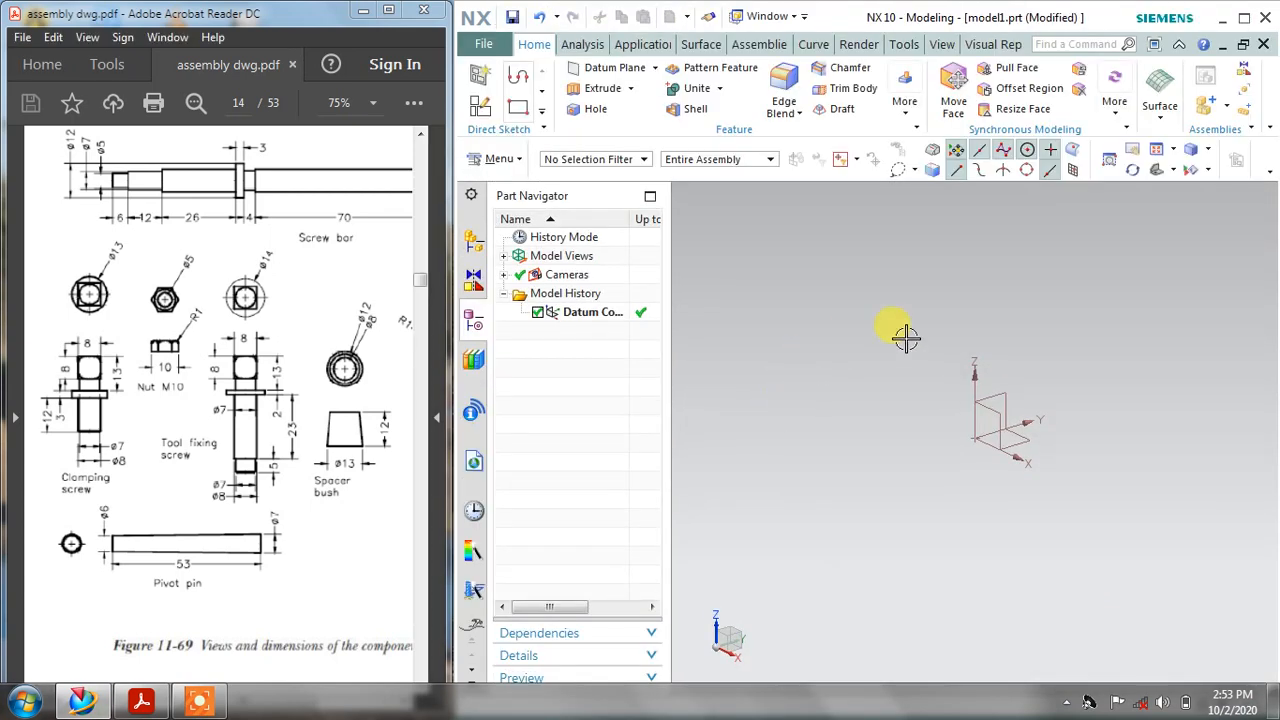
# - Create a sketch on the YZ datum plane
pyautogui.scroll(1, 1040, 396)
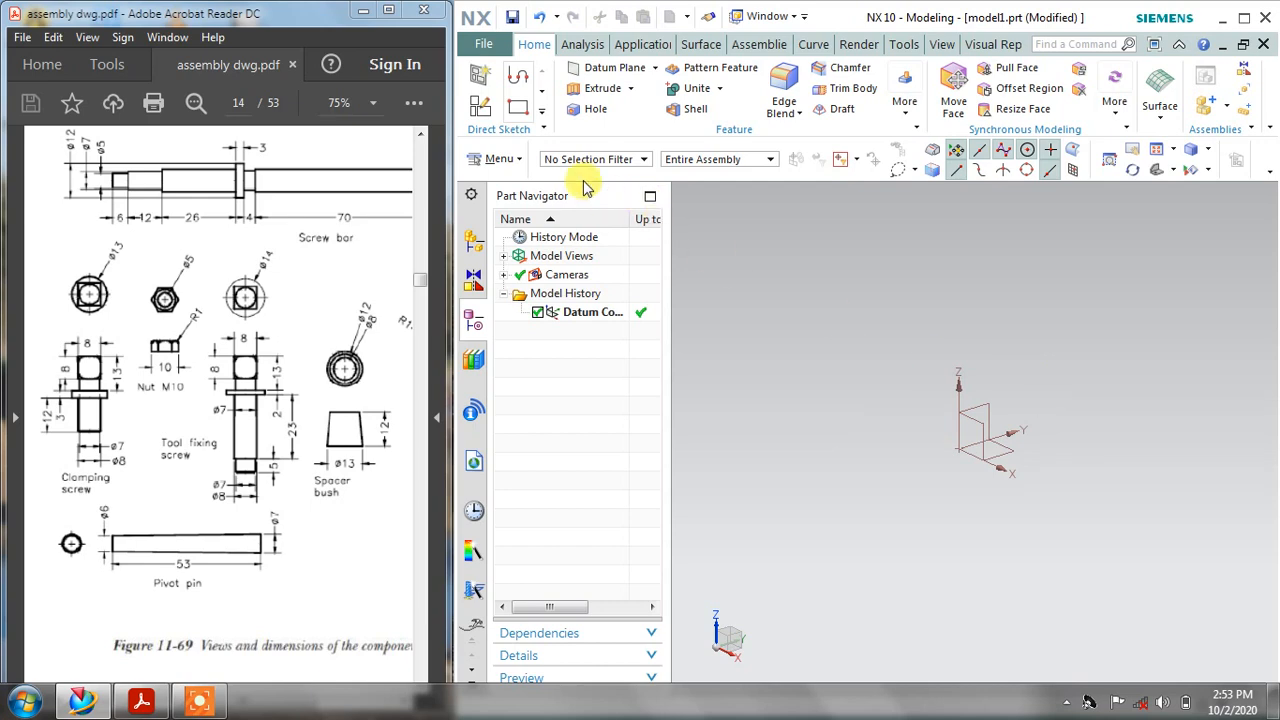
pyautogui.click(480, 75)
pyautogui.click(934, 403)
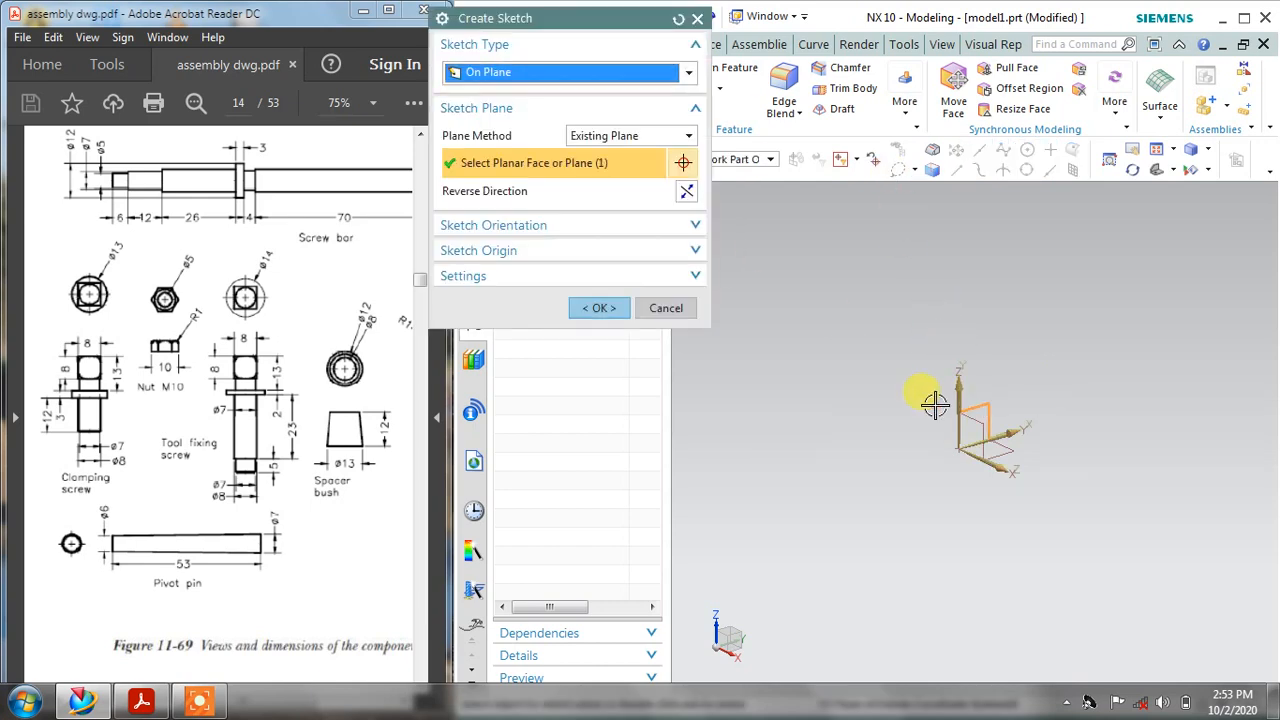
pyautogui.click(600, 308)
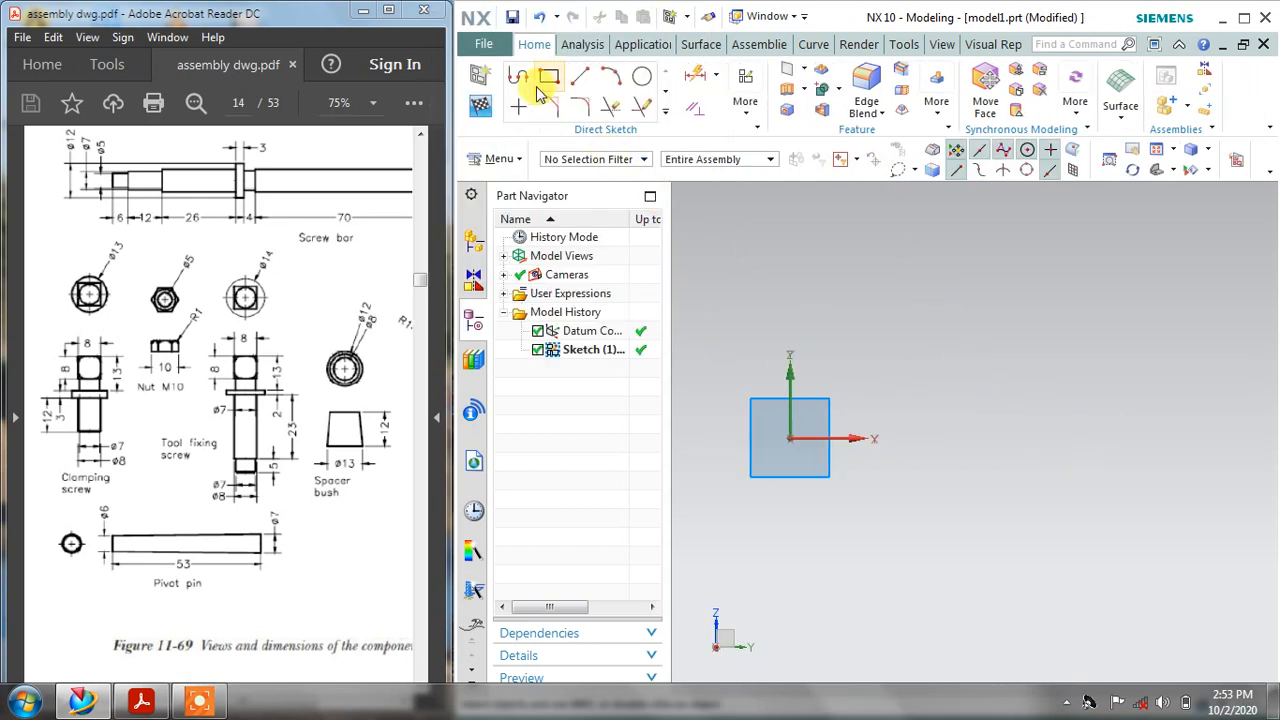
# - Turn off Continuous Auto Dimensioning and draw a closed four-line profile from the origin with a base about 20 mm long and a slanted outer side
pyautogui.click(530, 82)
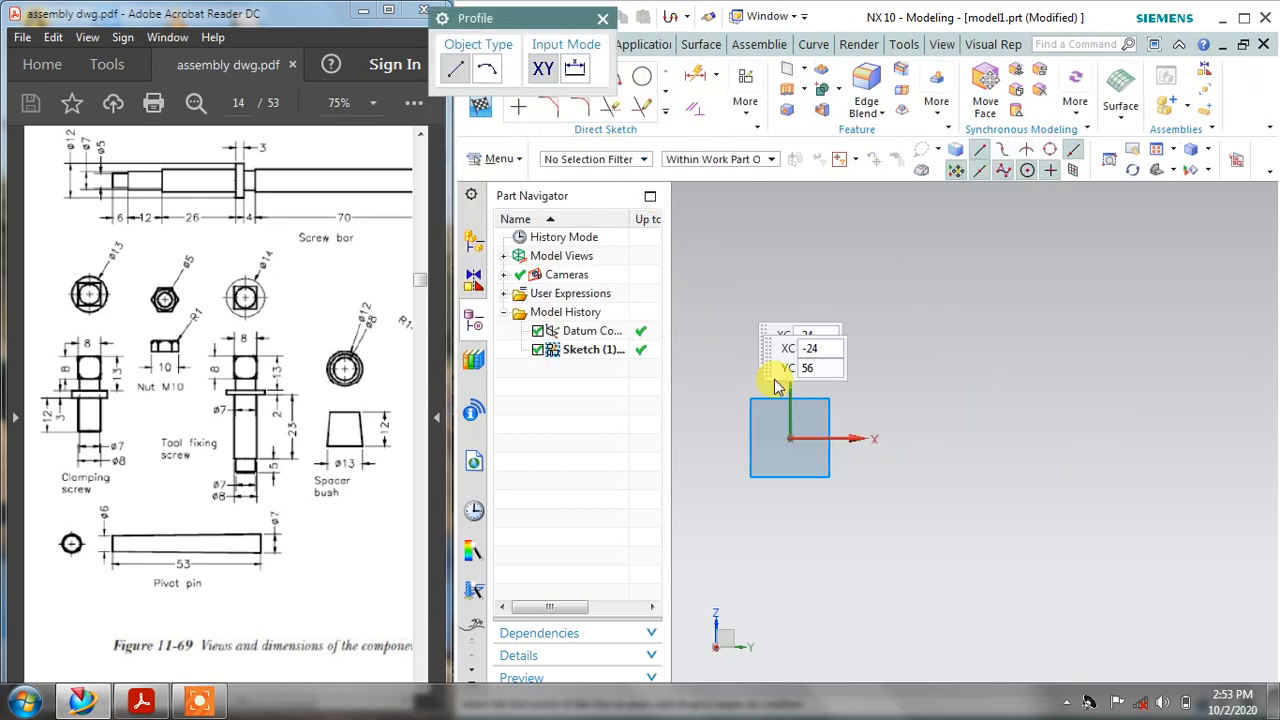
pyautogui.click(789, 435)
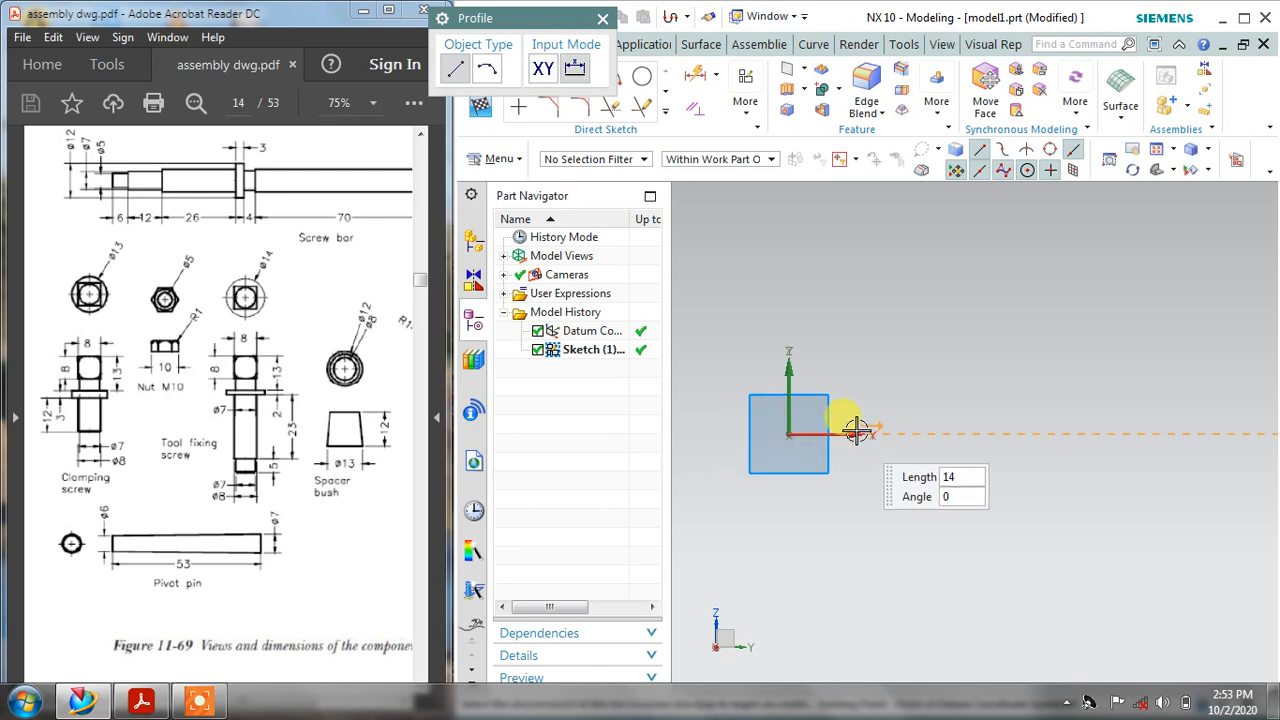
pyautogui.click(758, 112)
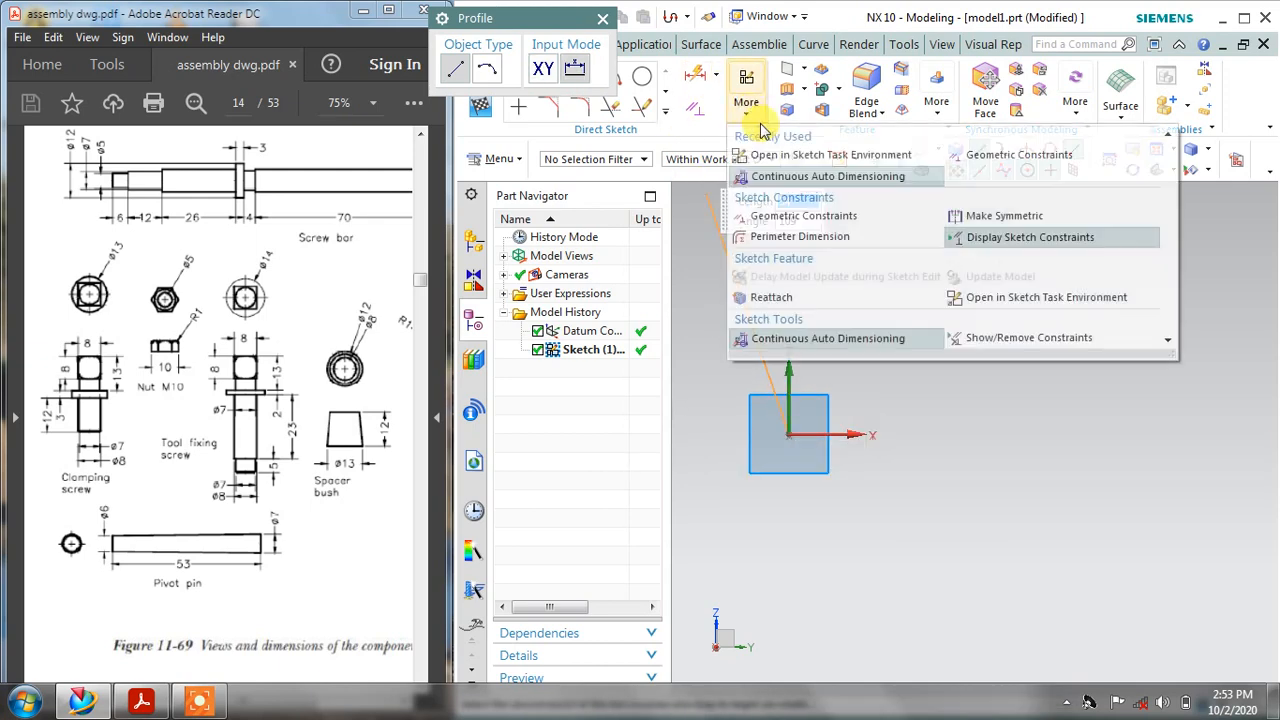
pyautogui.click(800, 177)
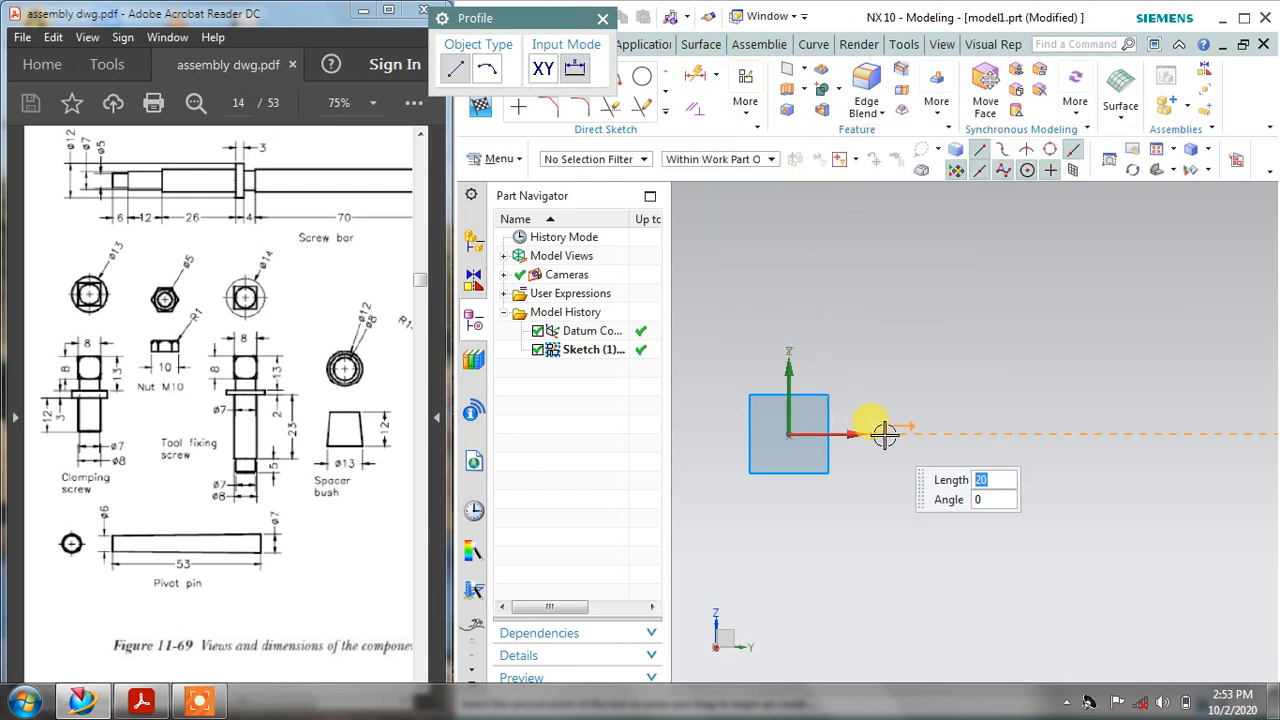
pyautogui.click(864, 298)
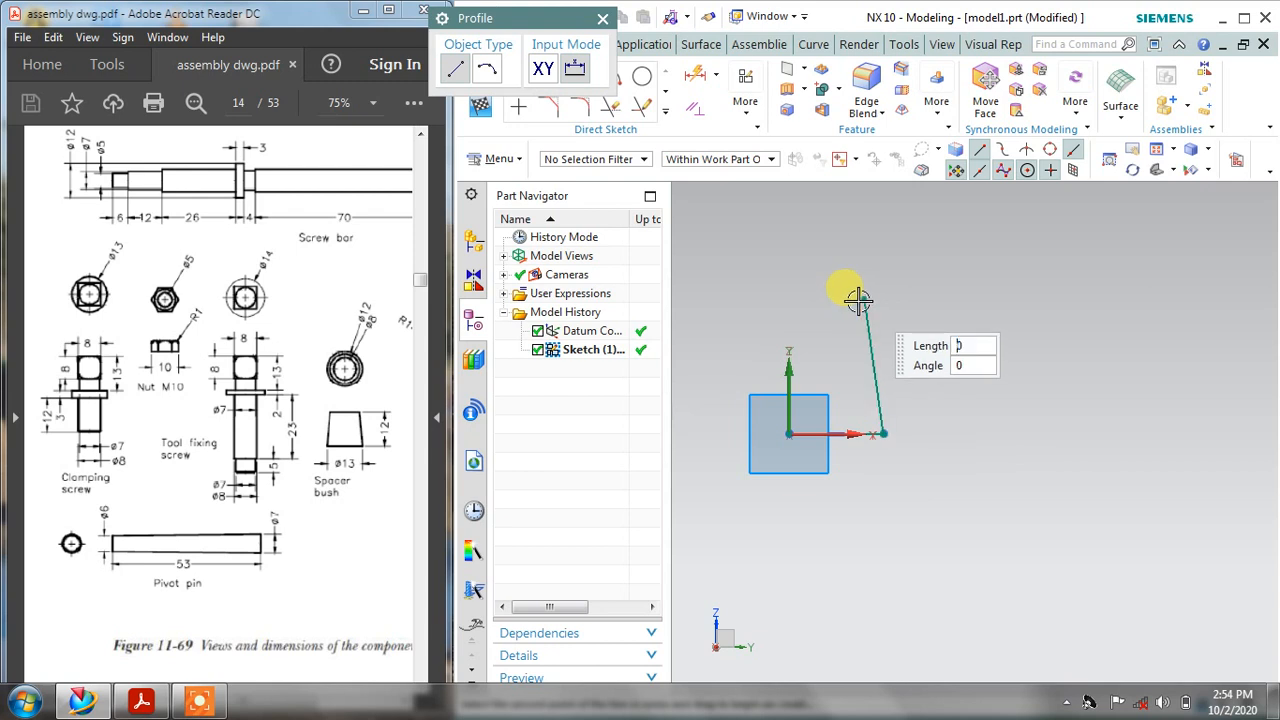
pyautogui.click(789, 298)
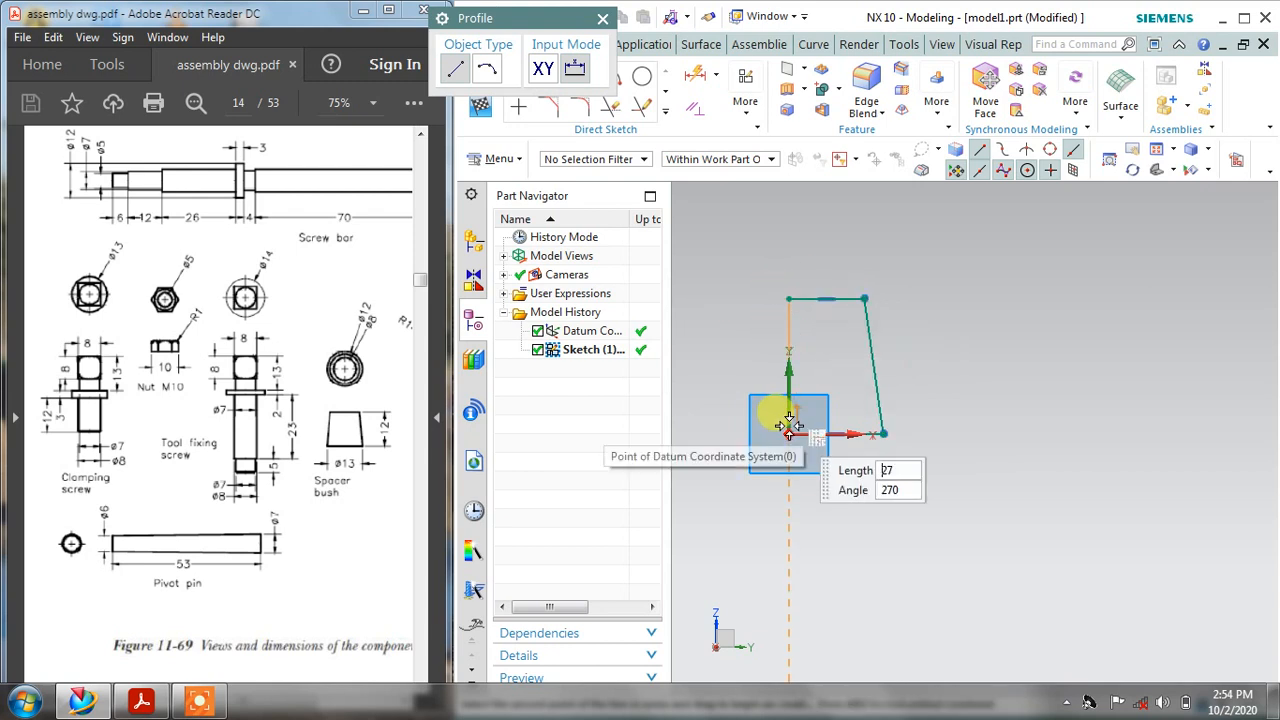
pyautogui.click(602, 20)
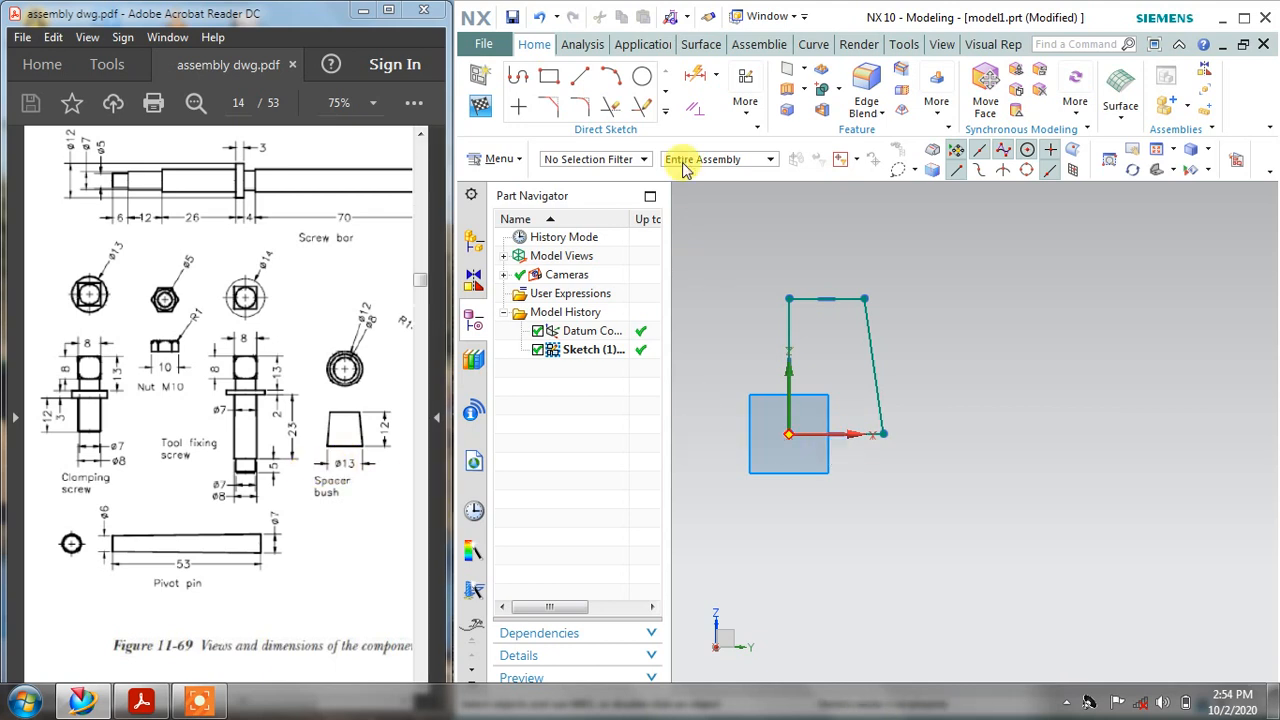
# - Dimension the profile's base at 13 mm using the Inferred method, and add a horizontal dimension above its top edge
pyautogui.click(716, 75)
pyautogui.click(750, 123)
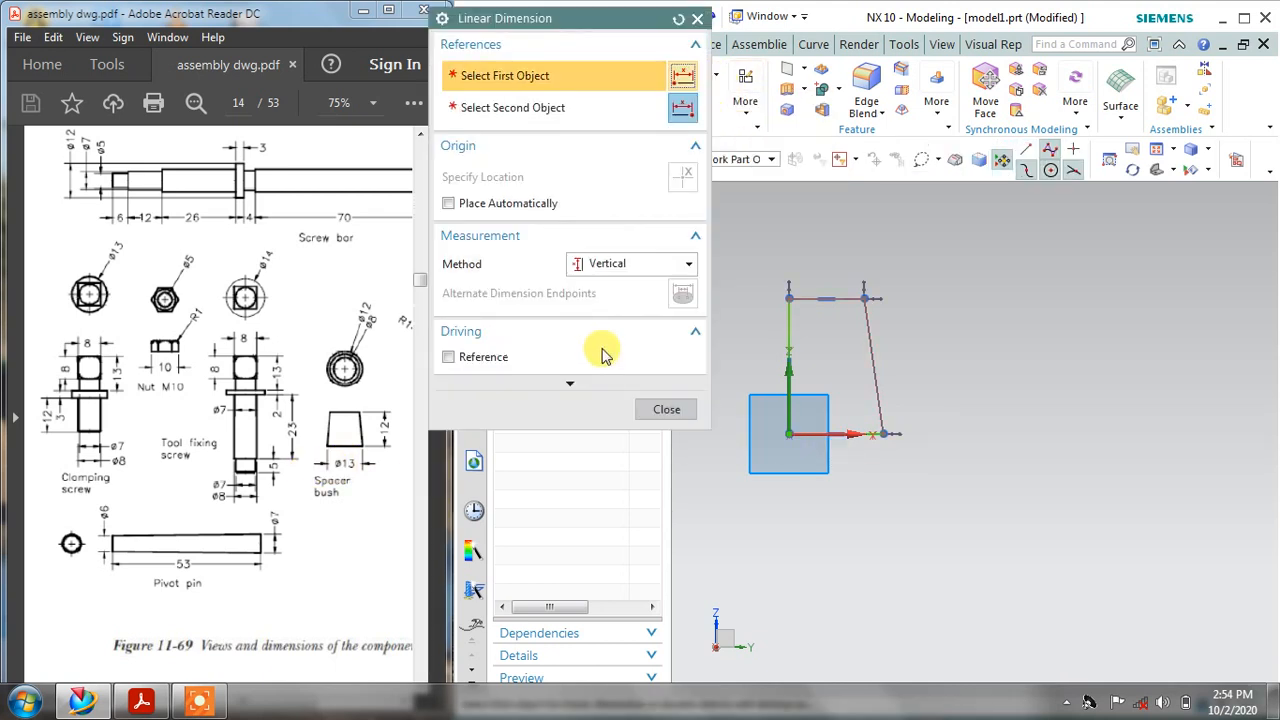
pyautogui.click(610, 263)
pyautogui.click(608, 285)
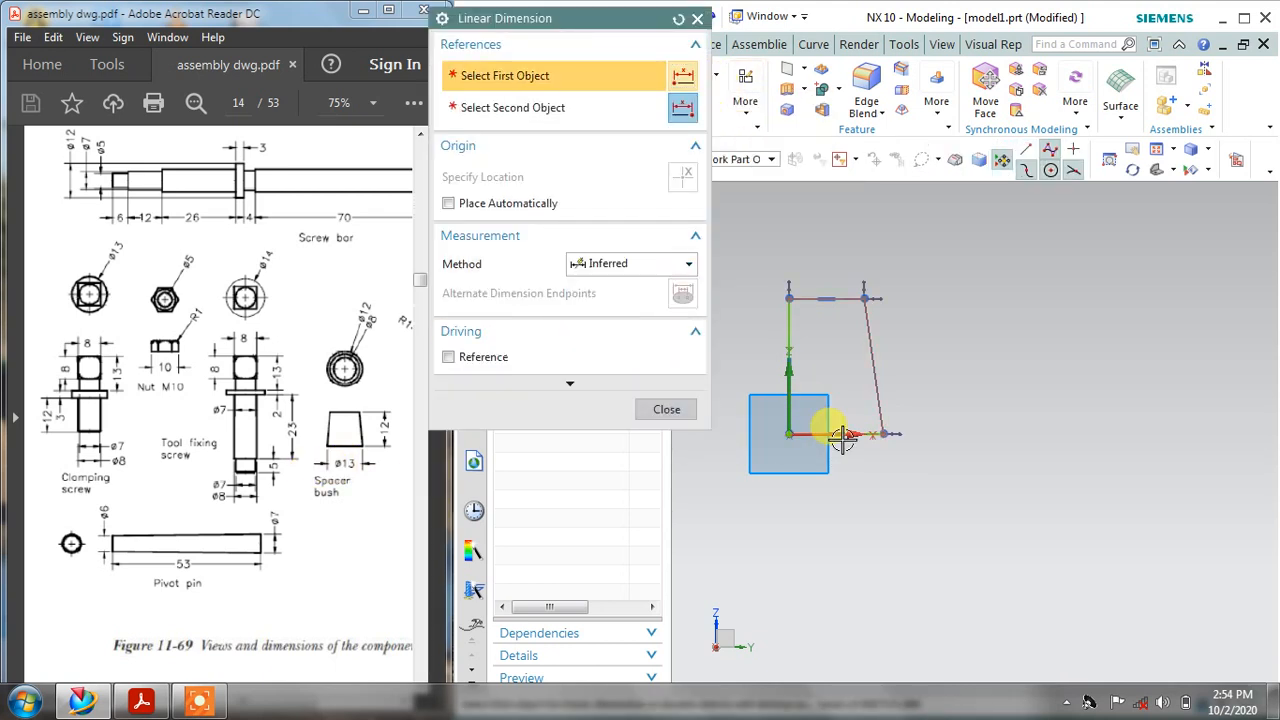
pyautogui.click(830, 433)
pyautogui.click(829, 515)
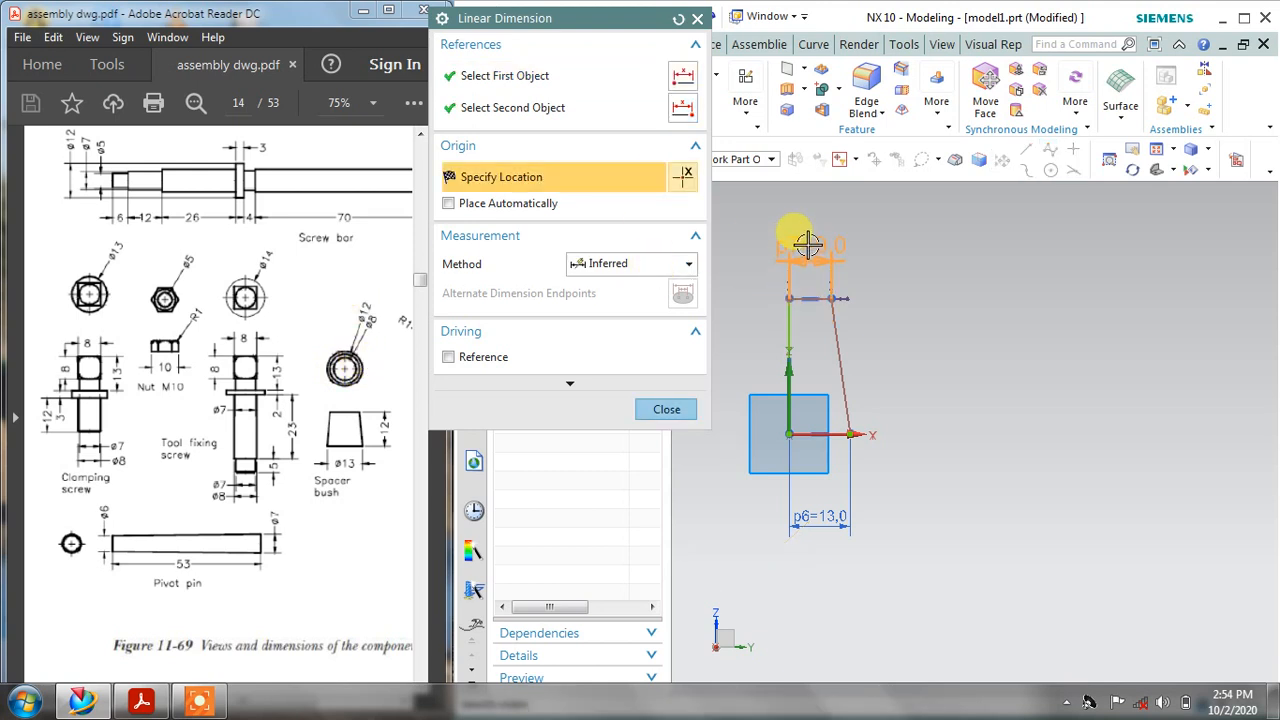
pyautogui.click(807, 244)
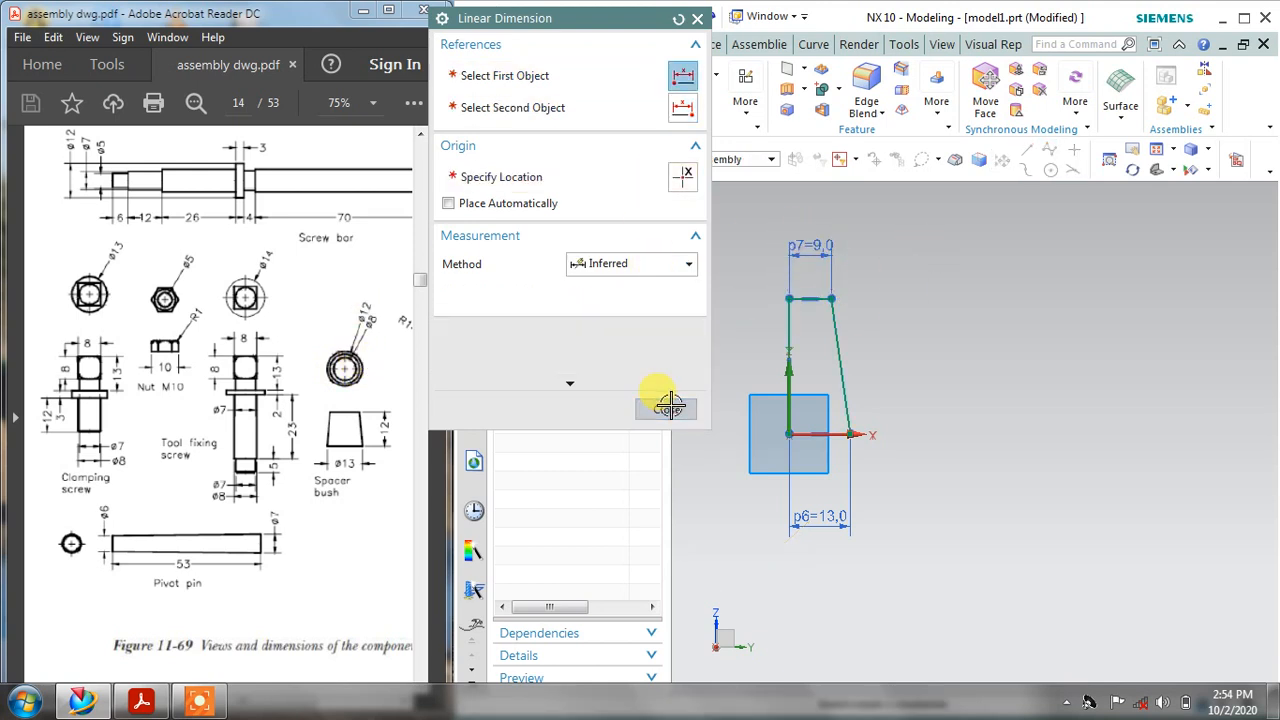
pyautogui.click(666, 409)
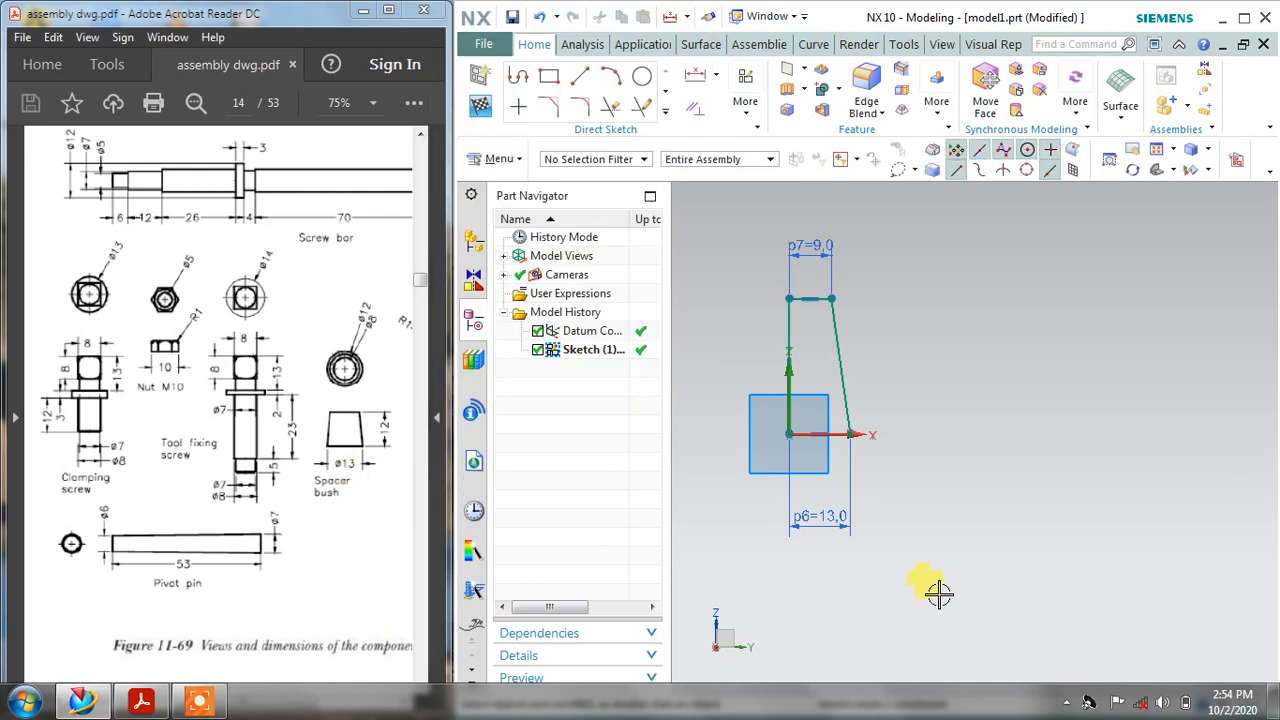
# - Set the profile's base width to 13/2 mm and its top edge width to 6 mm
pyautogui.doubleClick(822, 518)
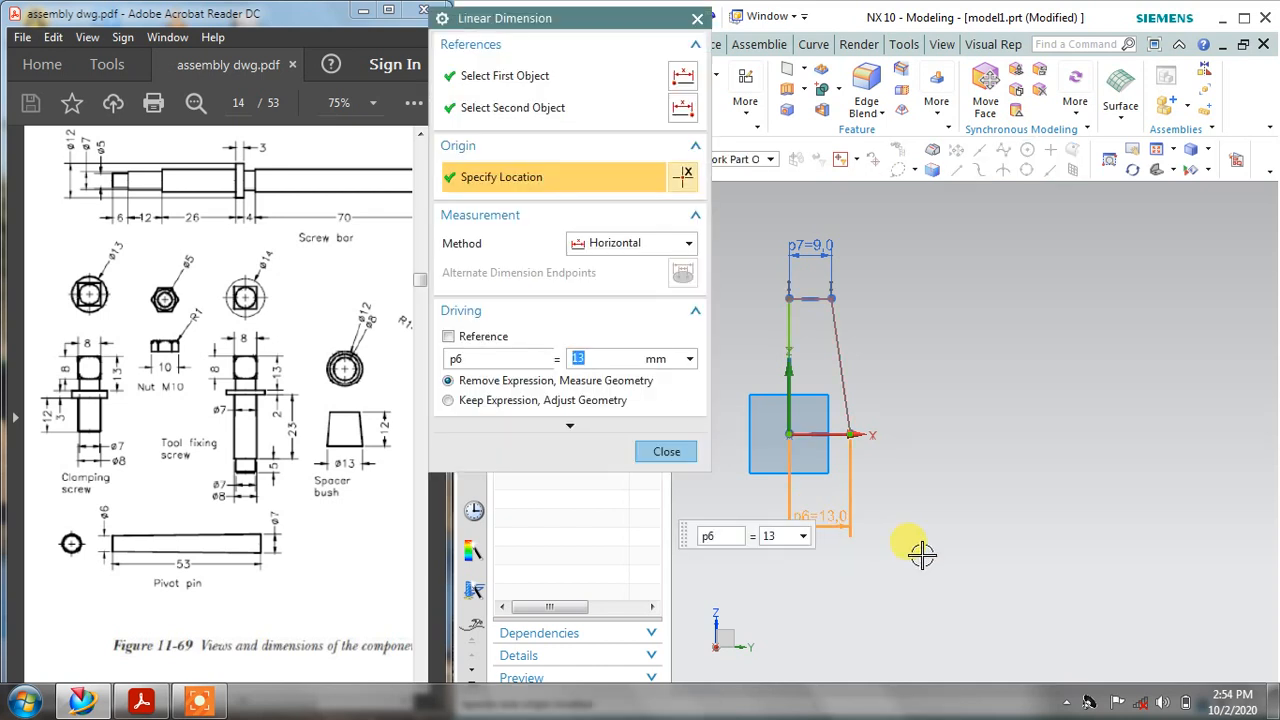
pyautogui.press('Return')
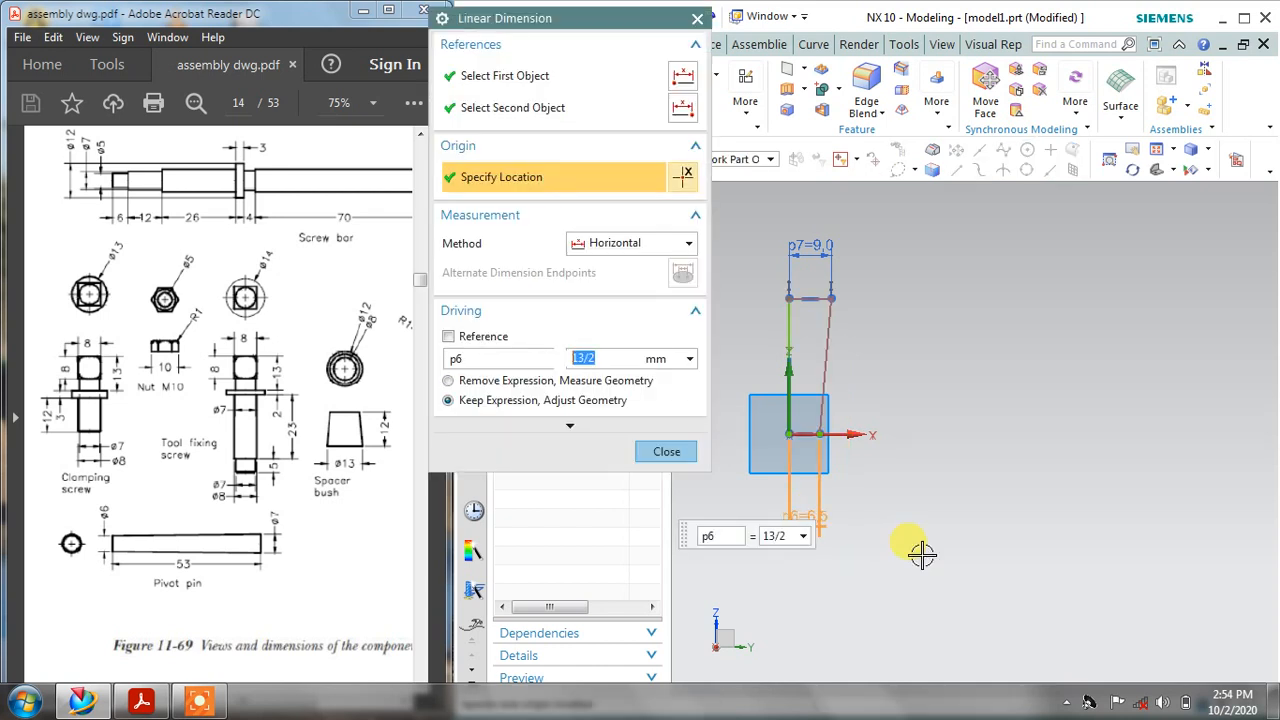
pyautogui.click(666, 452)
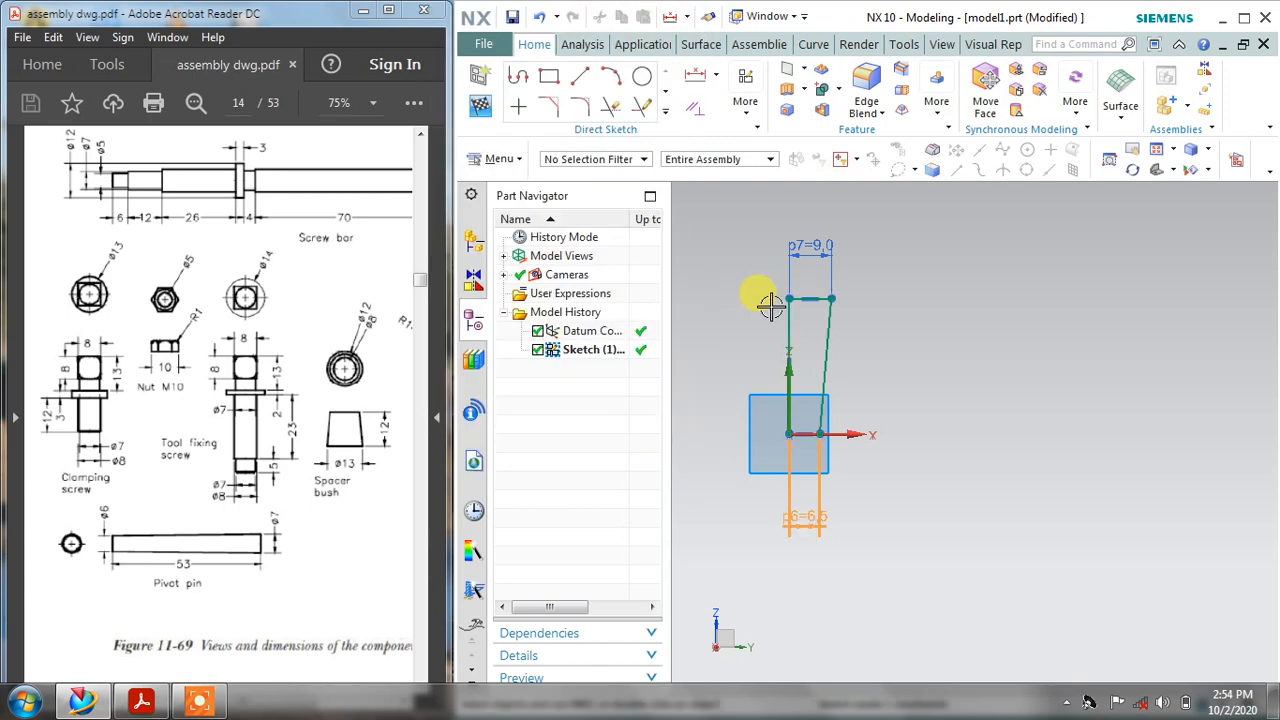
pyautogui.doubleClick(811, 242)
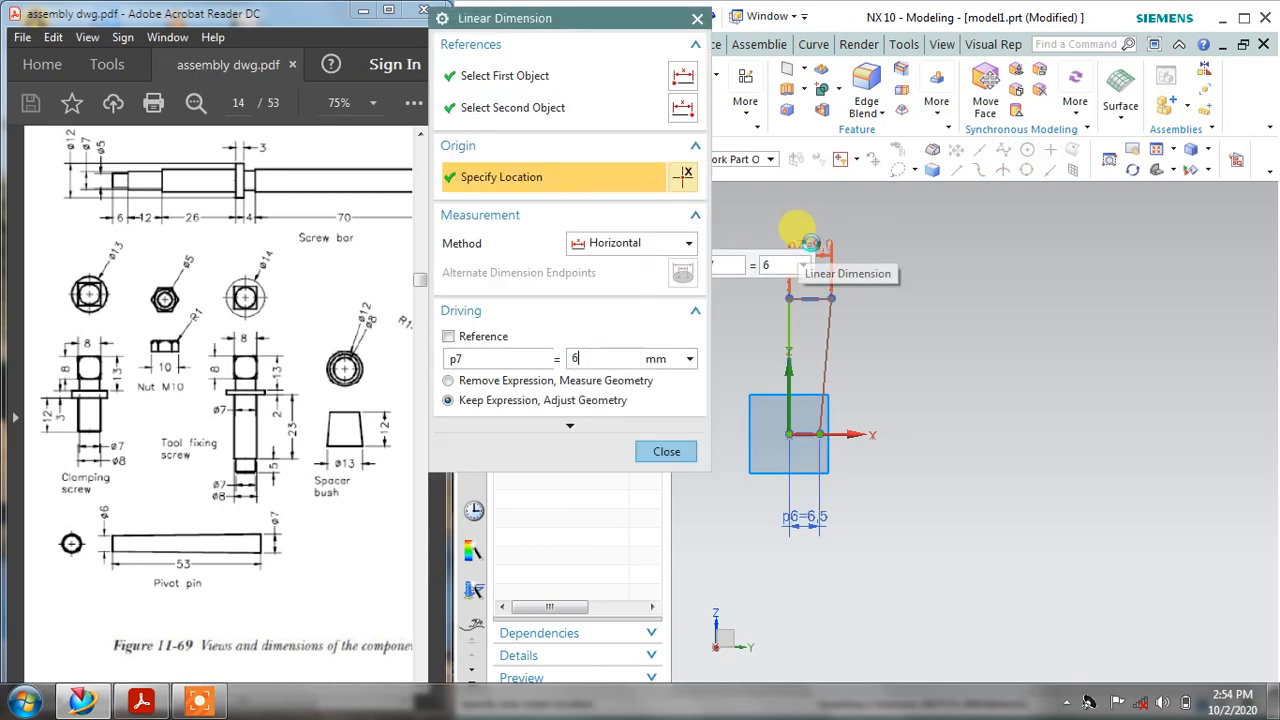
pyautogui.click(666, 451)
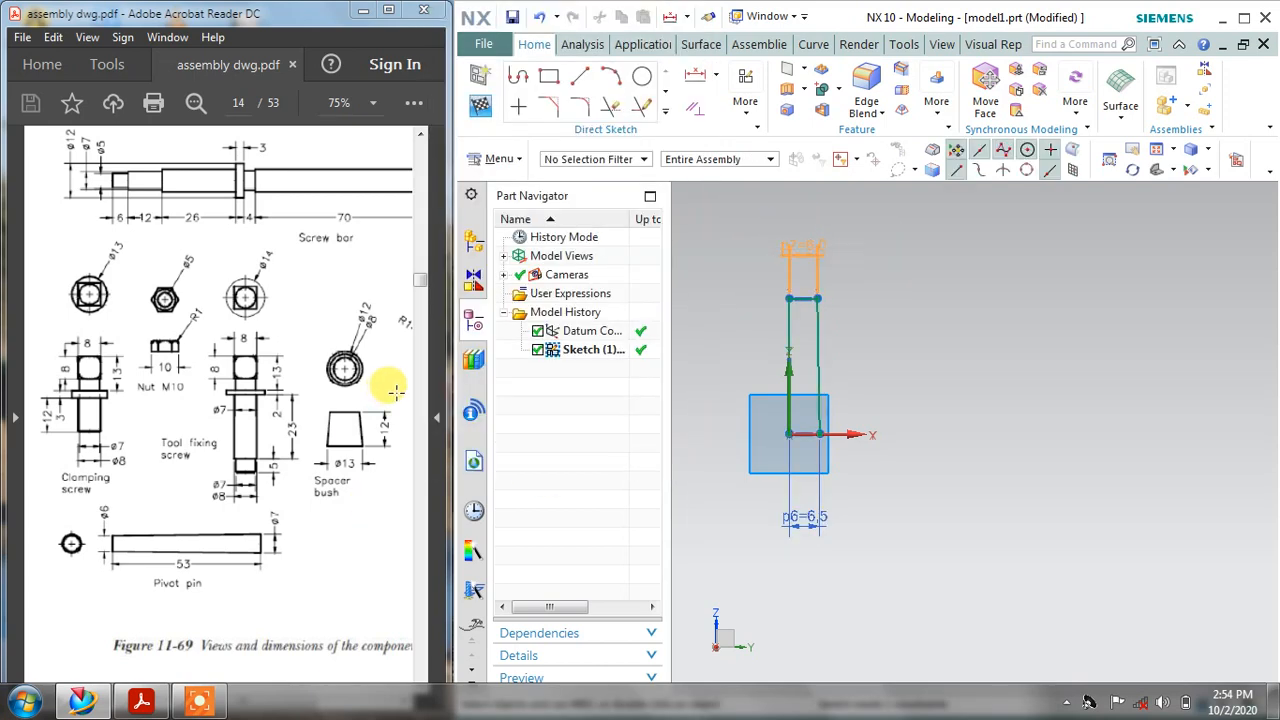
# - Dimension the profile's height at 12 mm with a vertical linear dimension between its top edge and base
pyautogui.click(717, 80)
pyautogui.click(740, 122)
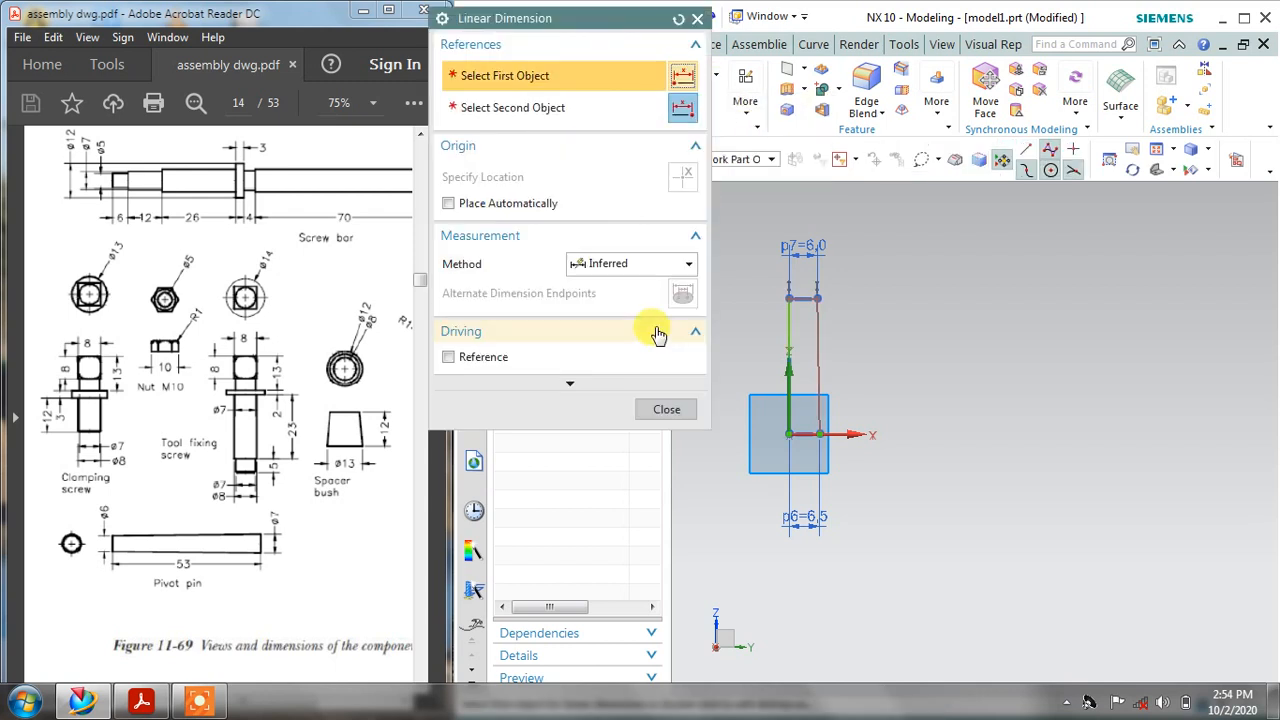
pyautogui.click(628, 263)
pyautogui.click(613, 333)
pyautogui.click(789, 290)
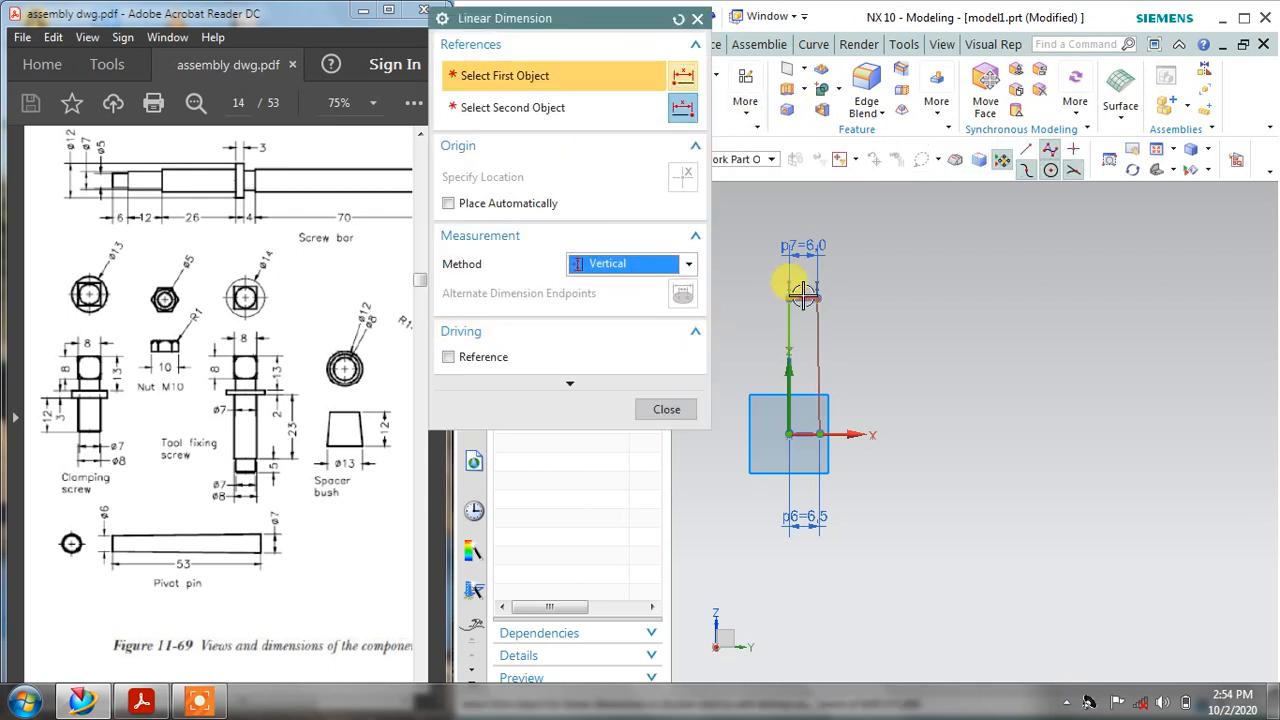
pyautogui.click(790, 418)
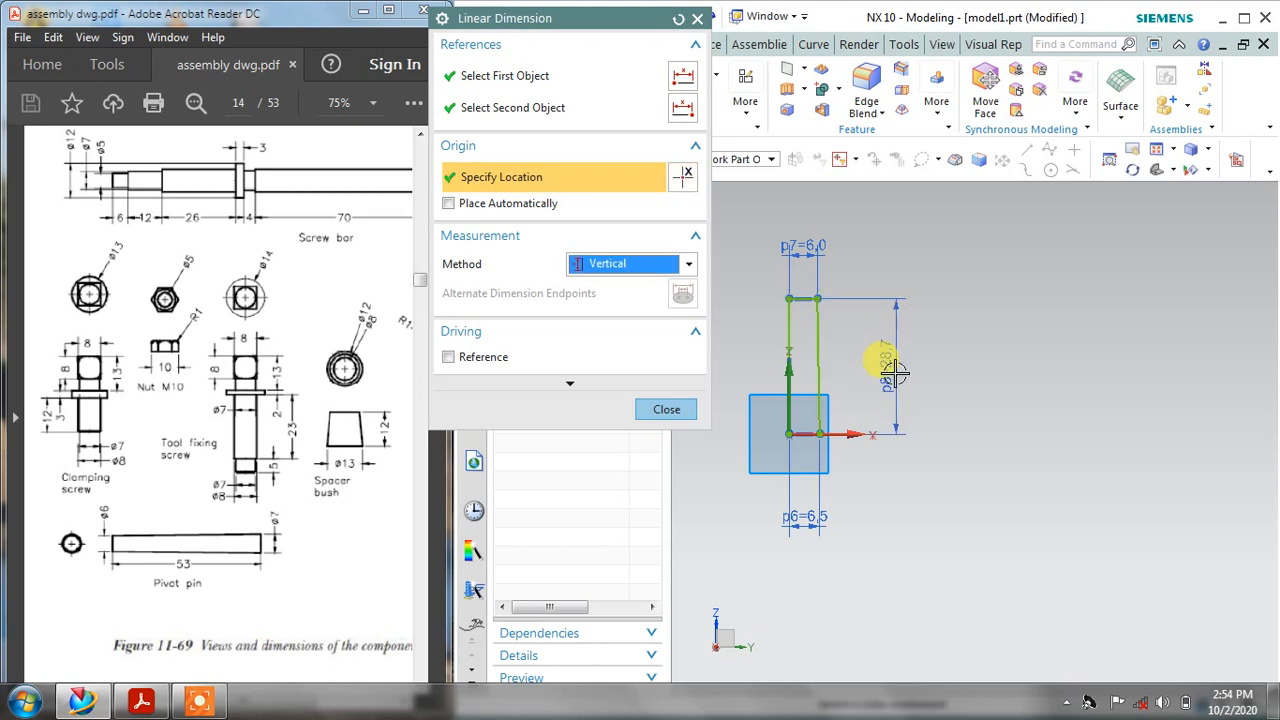
pyautogui.click(889, 368)
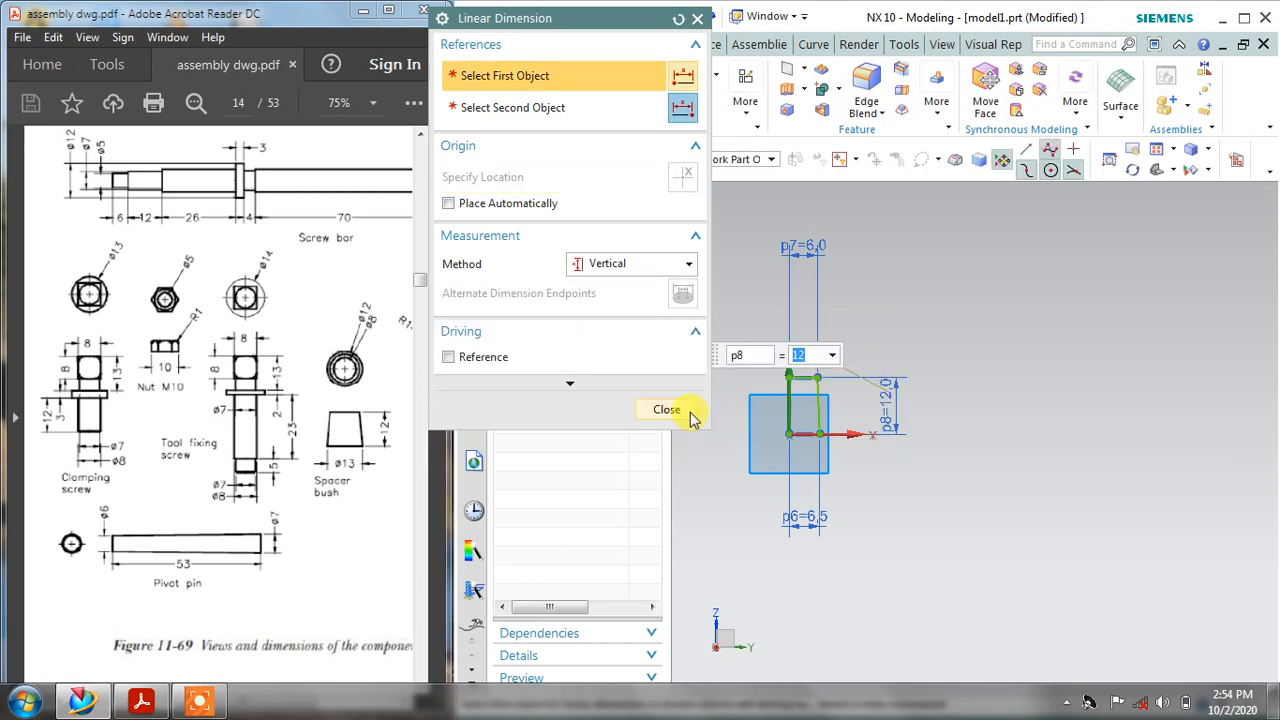
pyautogui.click(668, 410)
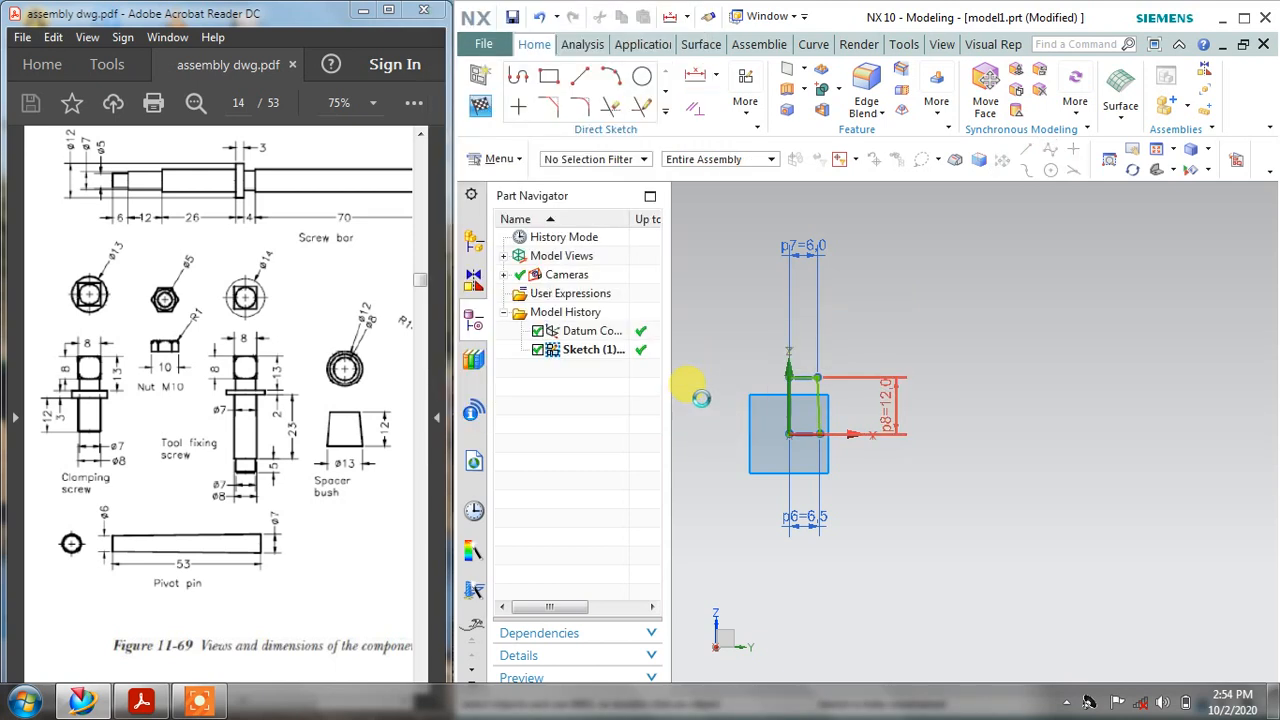
# - Finish the sketch and revolve the four-line profile from 0 to 360 degrees about the vertical Z axis
pyautogui.click(480, 105)
pyautogui.click(630, 88)
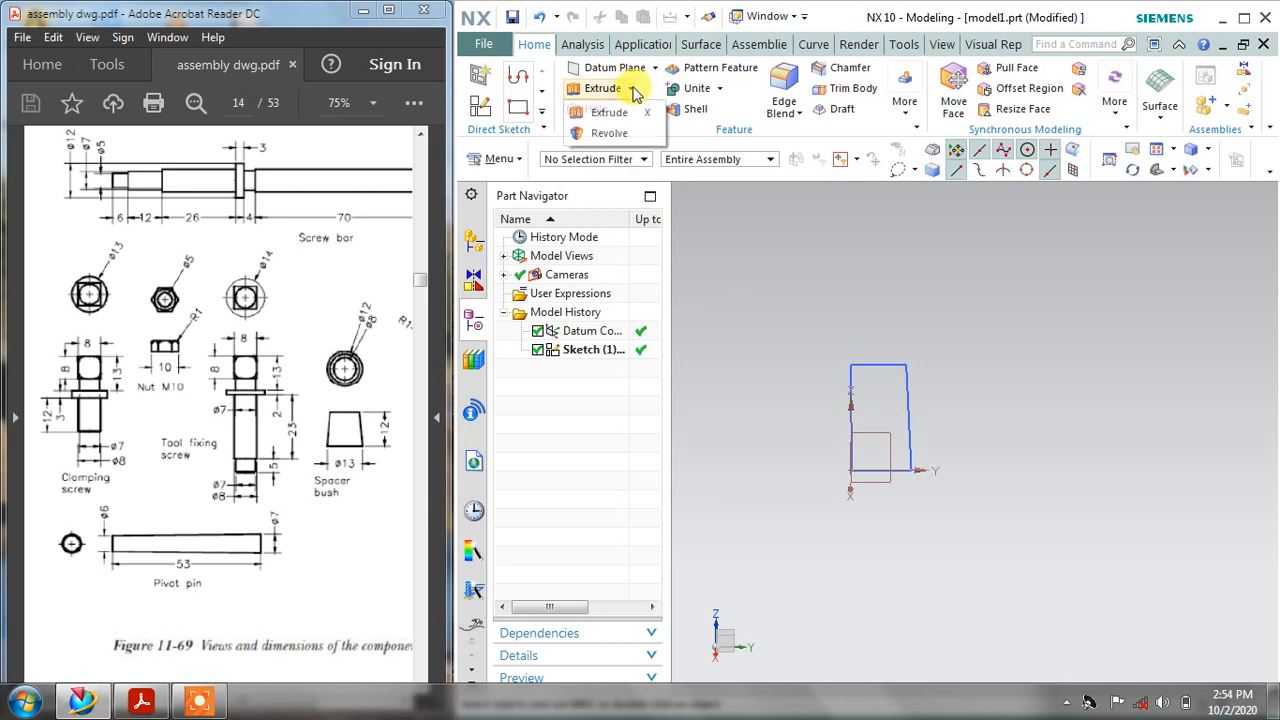
pyautogui.click(600, 128)
pyautogui.click(885, 362)
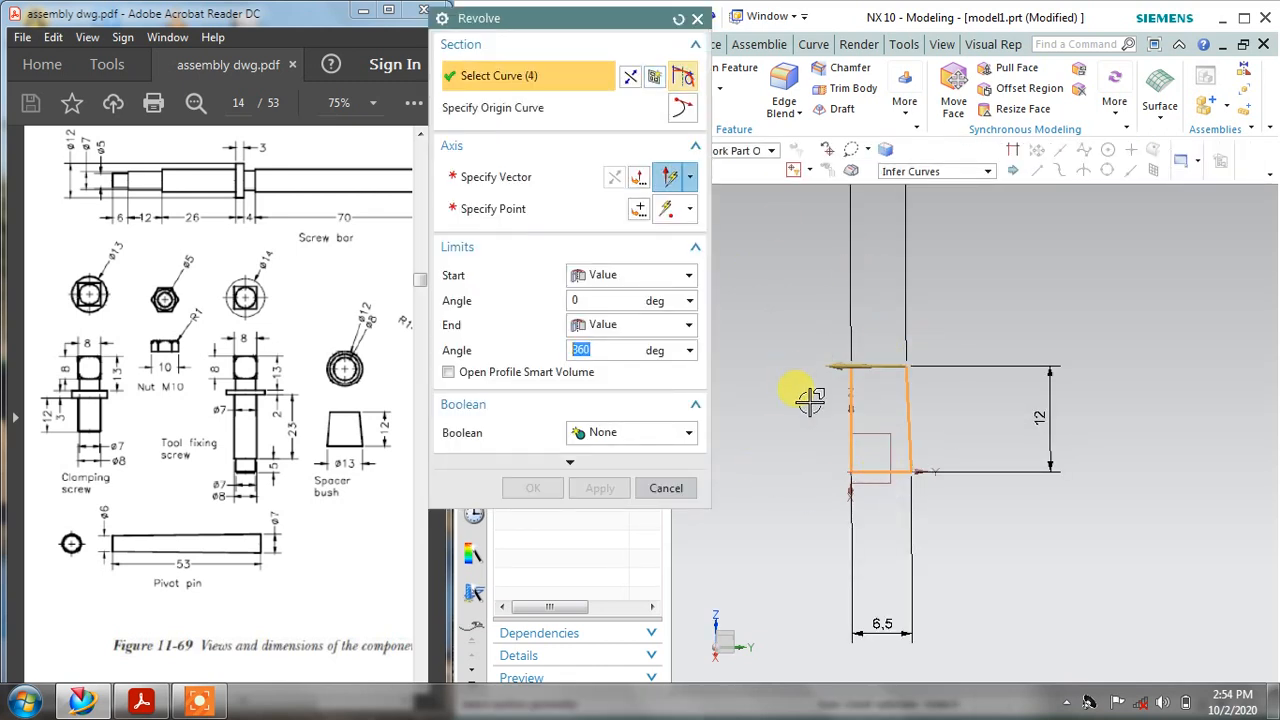
pyautogui.click(522, 180)
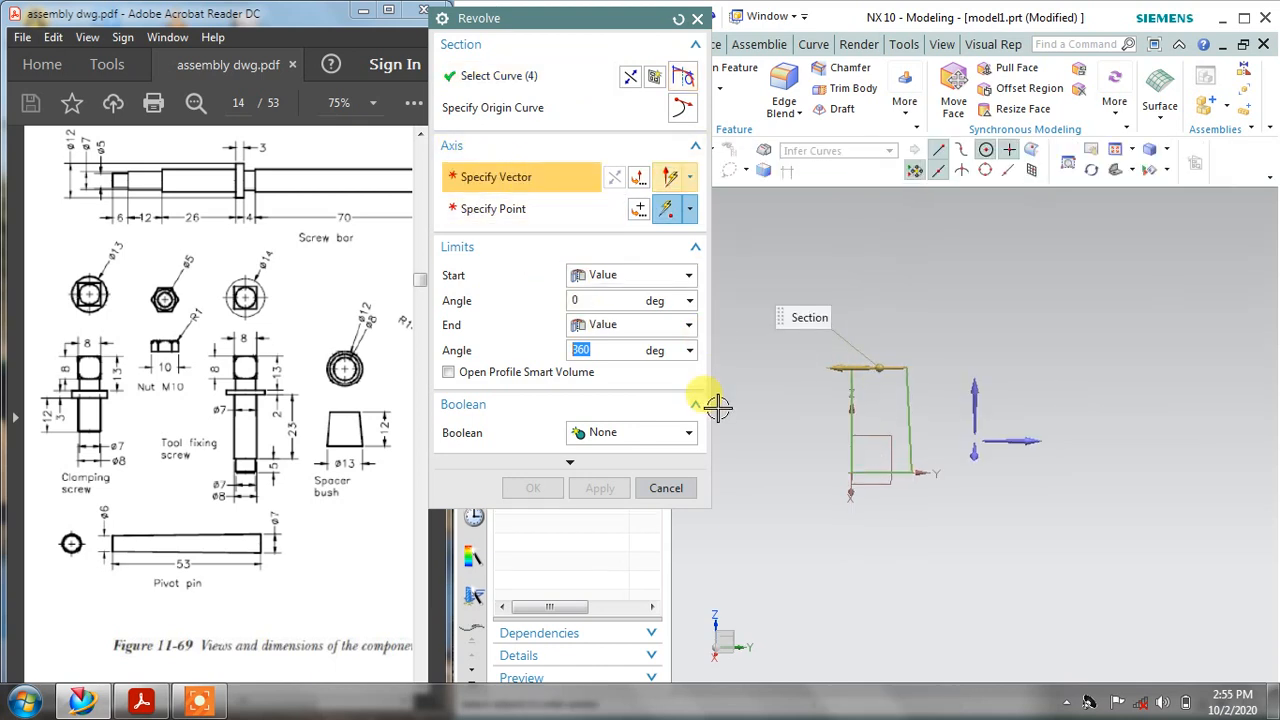
pyautogui.click(847, 410)
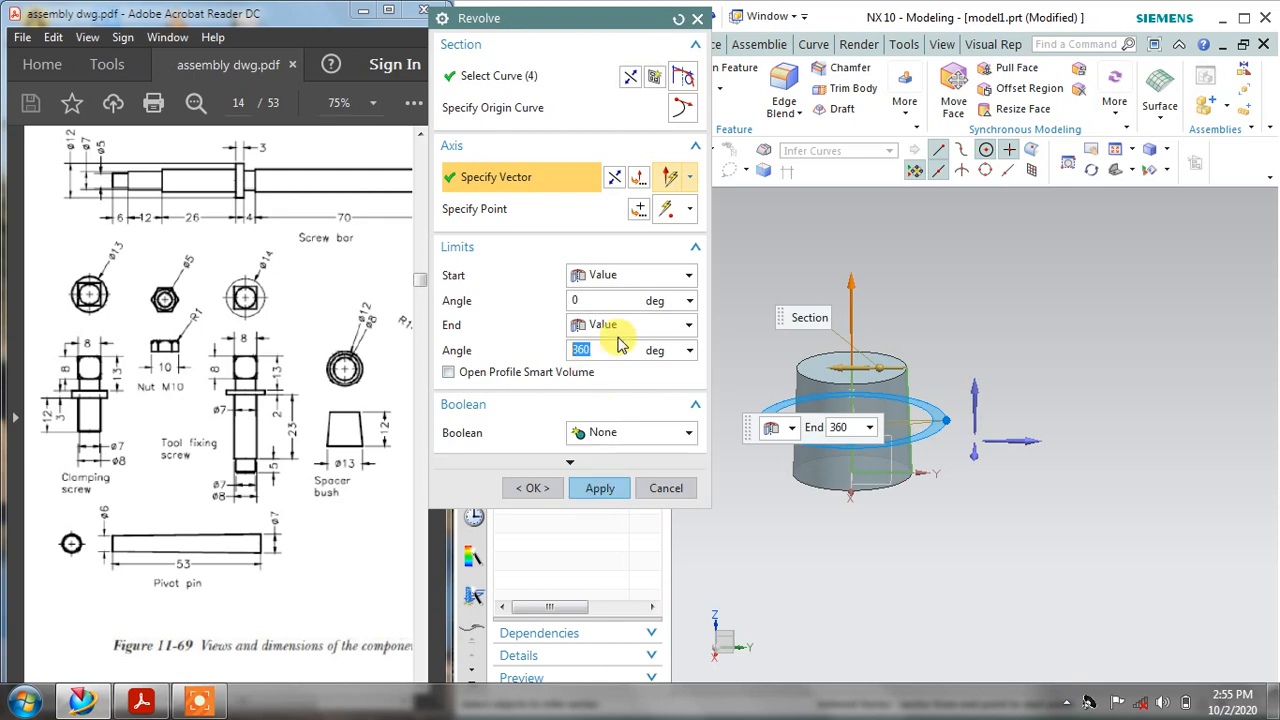
pyautogui.click(600, 488)
pyautogui.click(666, 488)
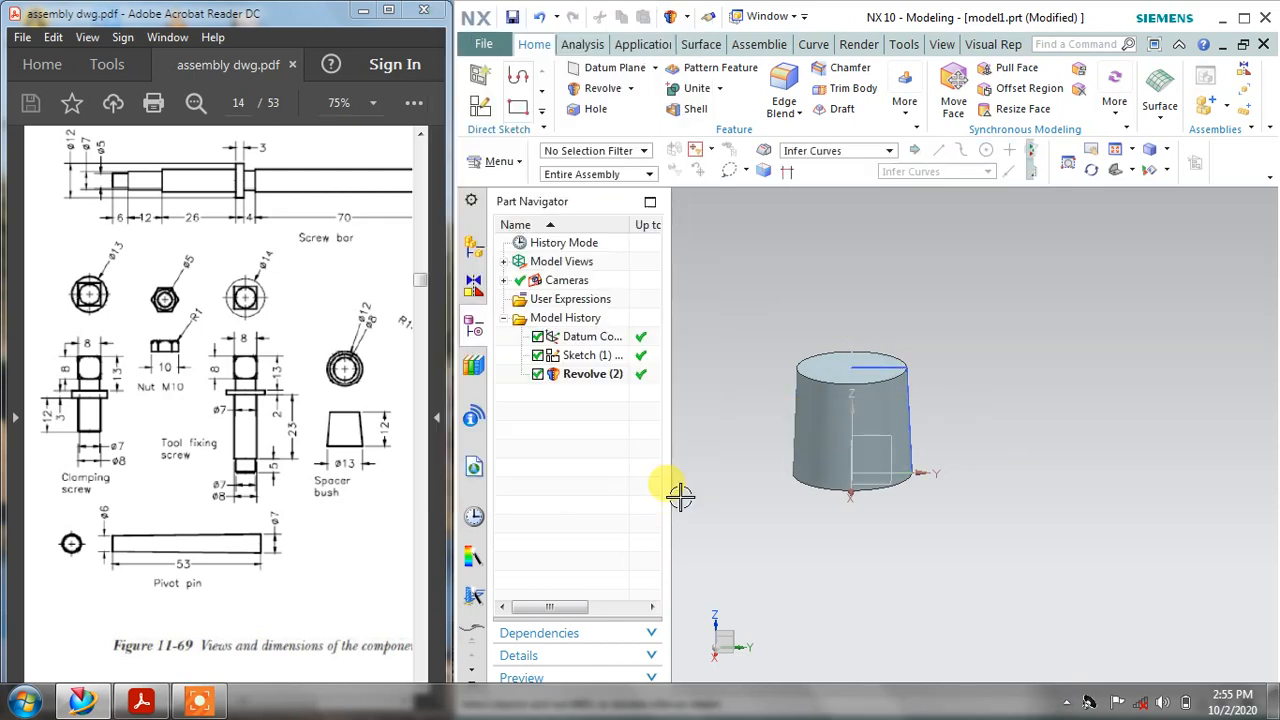
# - Hide the profile sketch and subtract a simple 8 mm hole, depth Until Next, at the centre of the bush's top face
pyautogui.rightClick(866, 364)
pyautogui.click(918, 43)
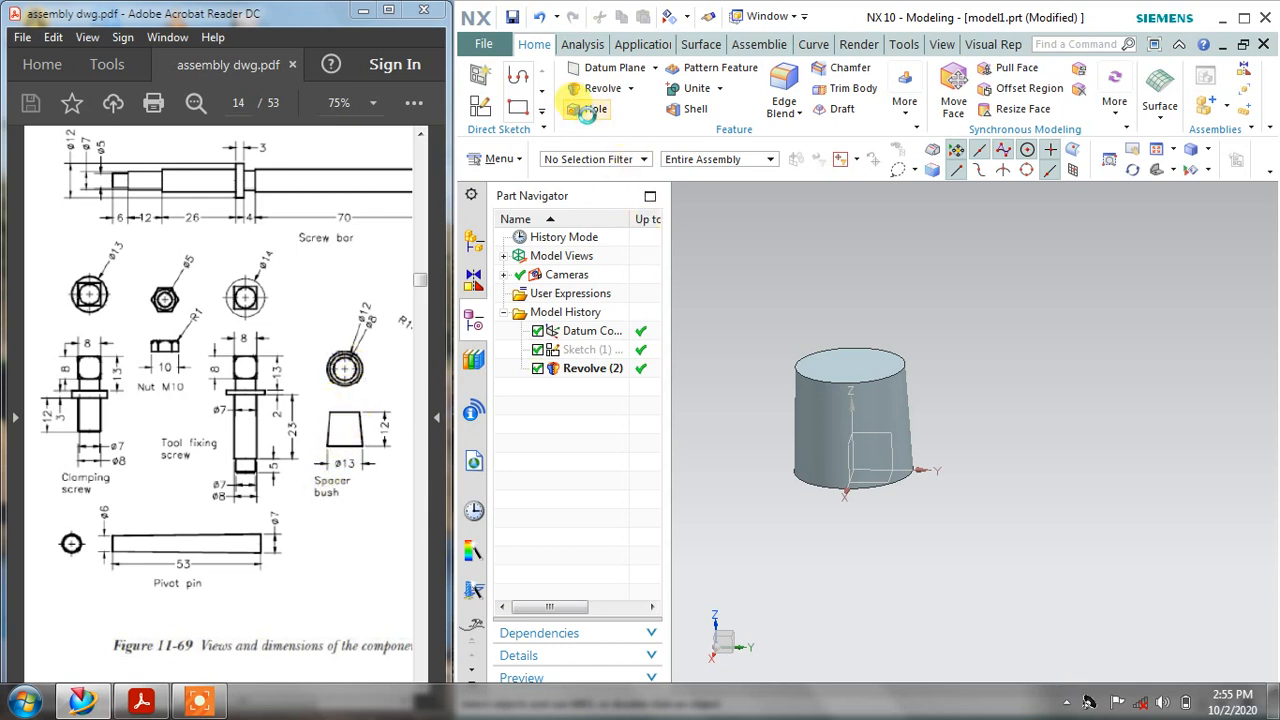
pyautogui.click(589, 110)
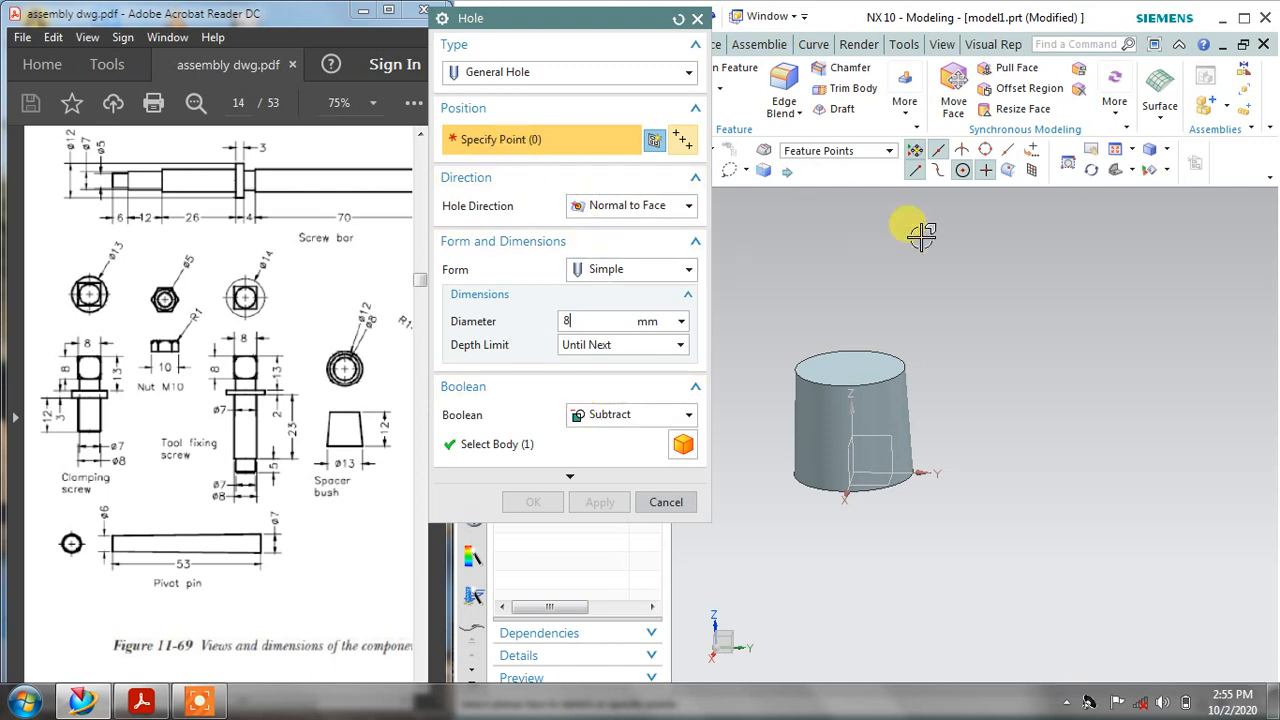
pyautogui.moveTo(863, 251); pyautogui.dragTo(857, 337, button='middle')
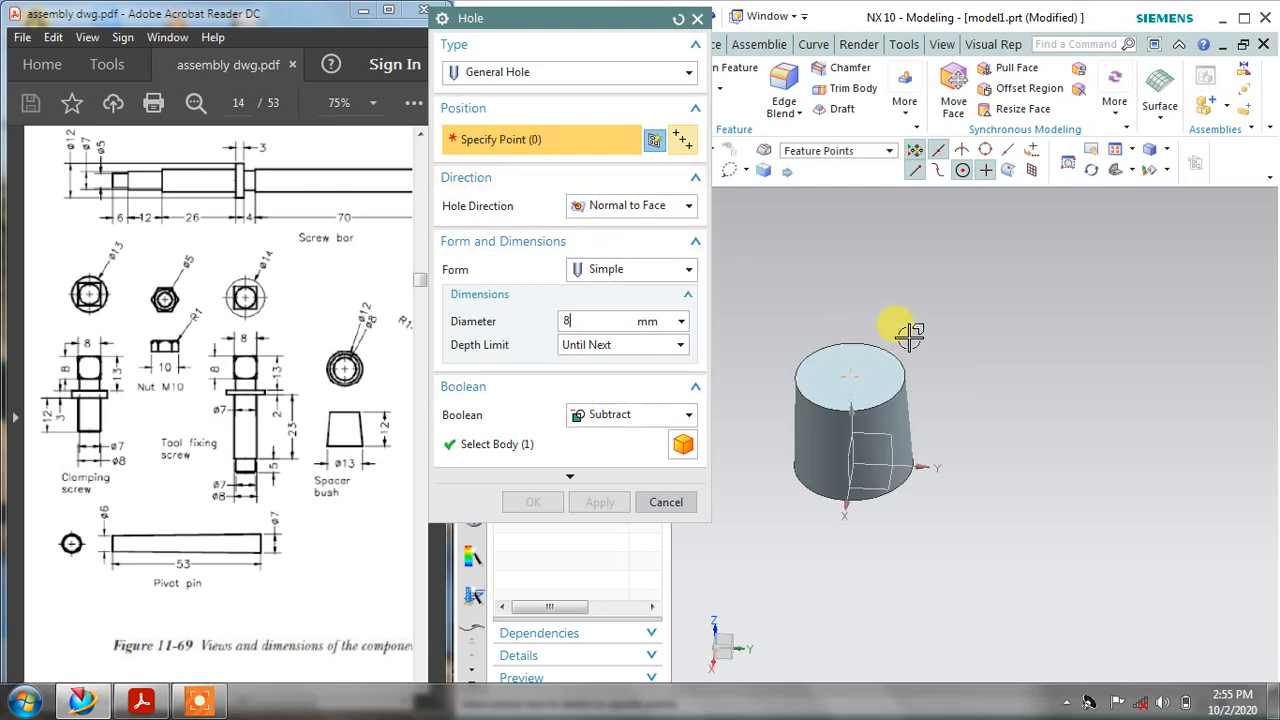
pyautogui.click(850, 375)
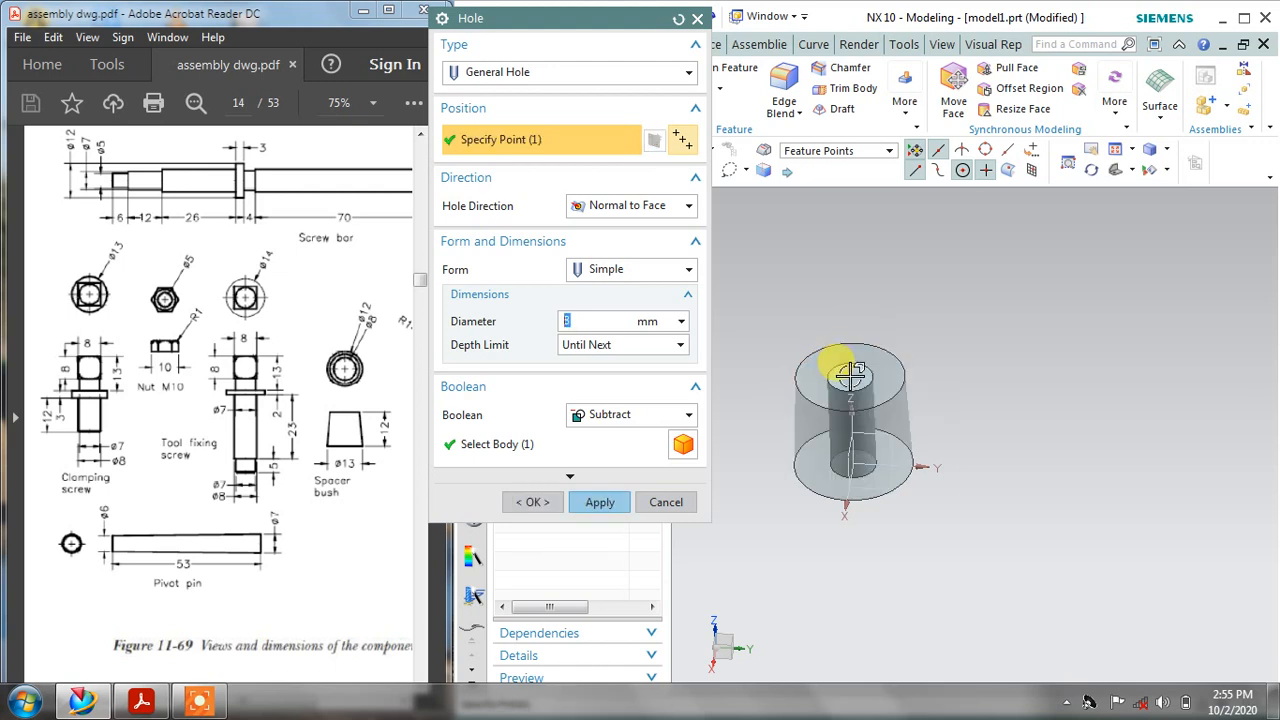
pyautogui.moveTo(832, 362); pyautogui.dragTo(908, 366, button='middle')
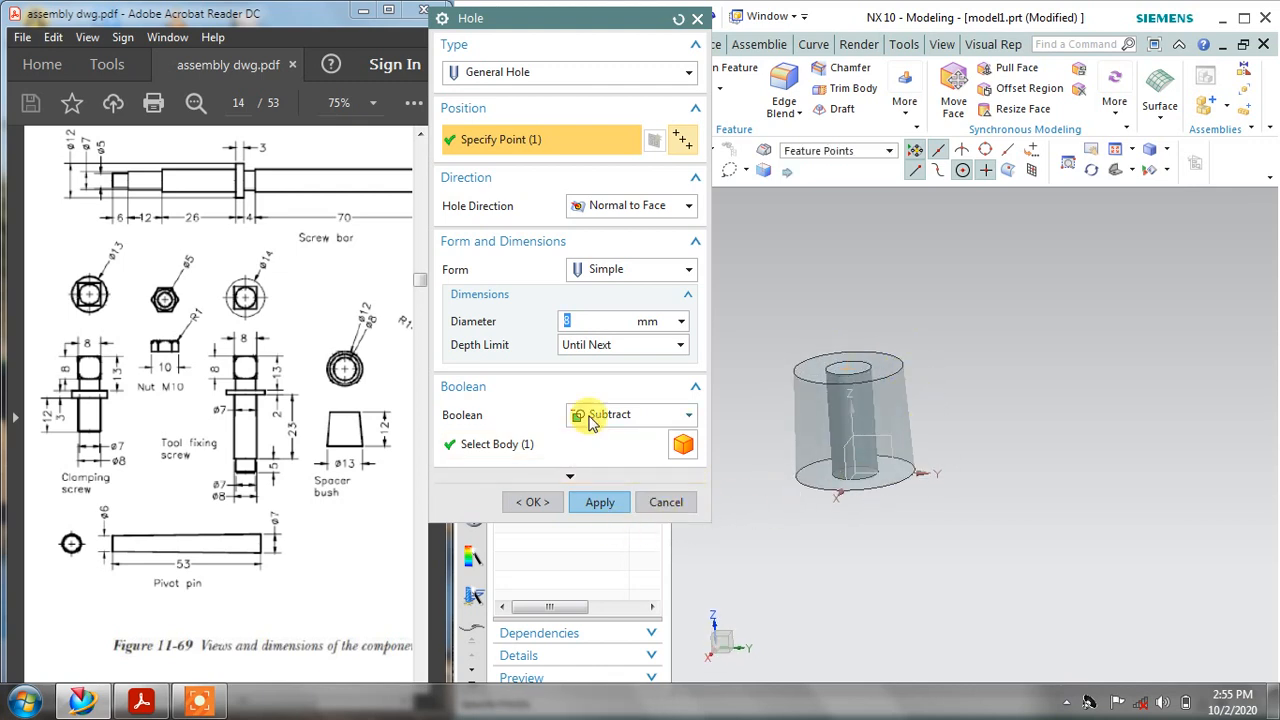
pyautogui.click(598, 503)
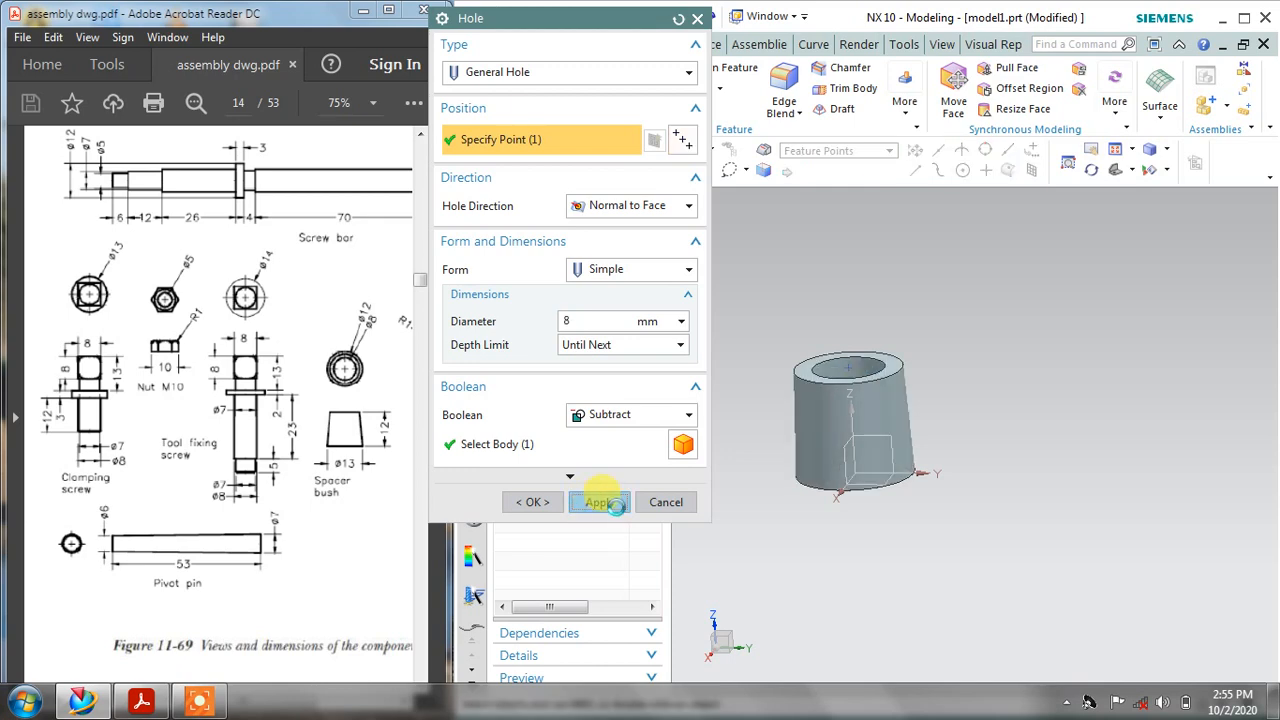
pyautogui.click(672, 503)
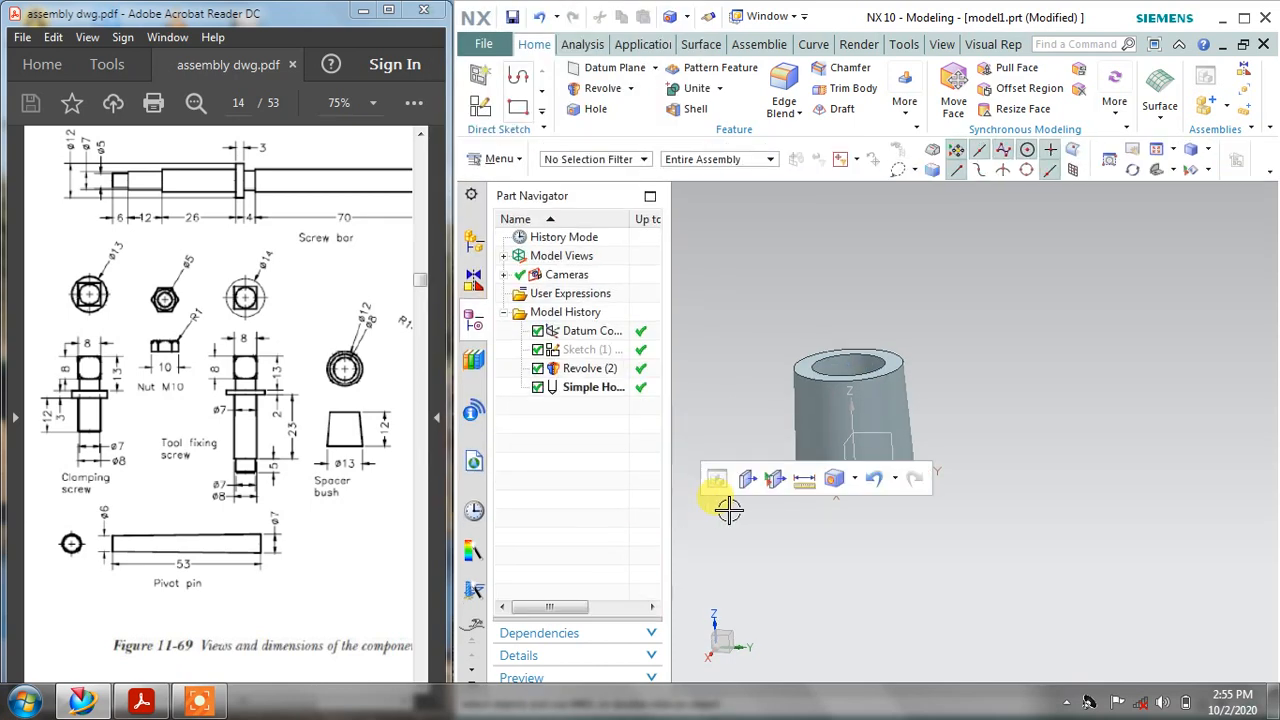
# - Assign a light blue feature face color to the revolved bush body
pyautogui.rightClick(814, 414)
pyautogui.click(900, 253)
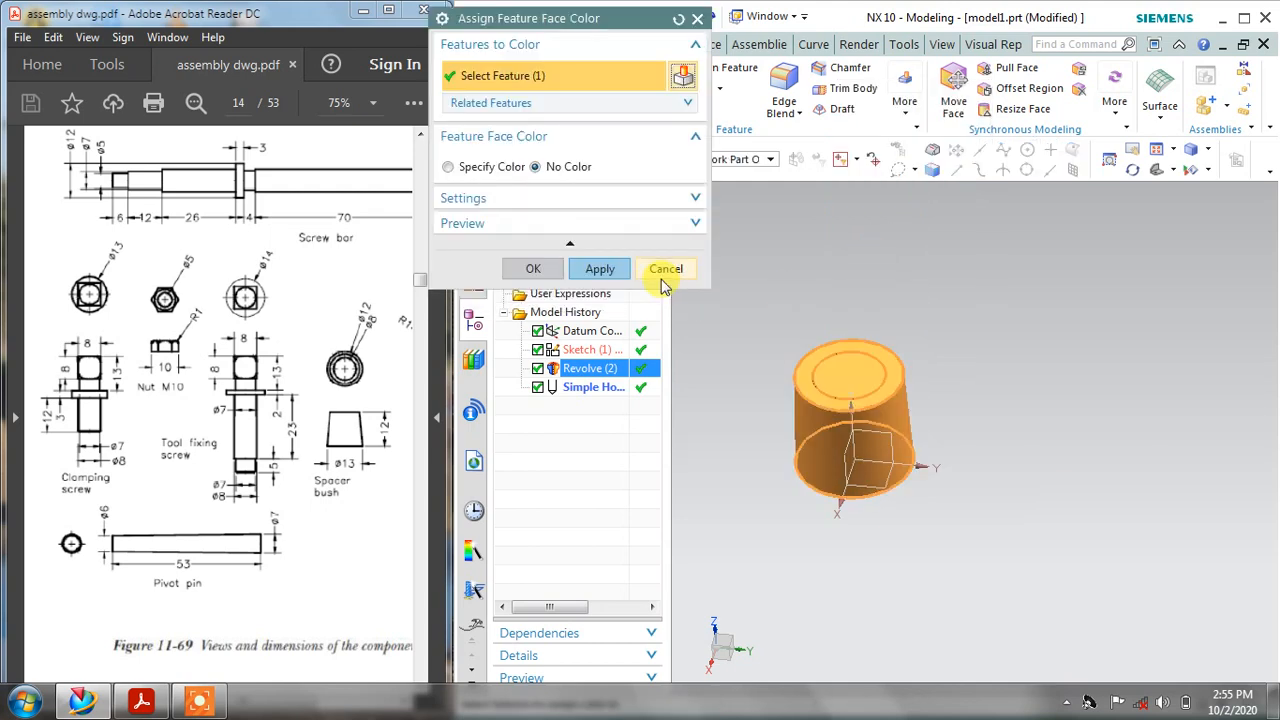
pyautogui.click(448, 166)
pyautogui.click(657, 191)
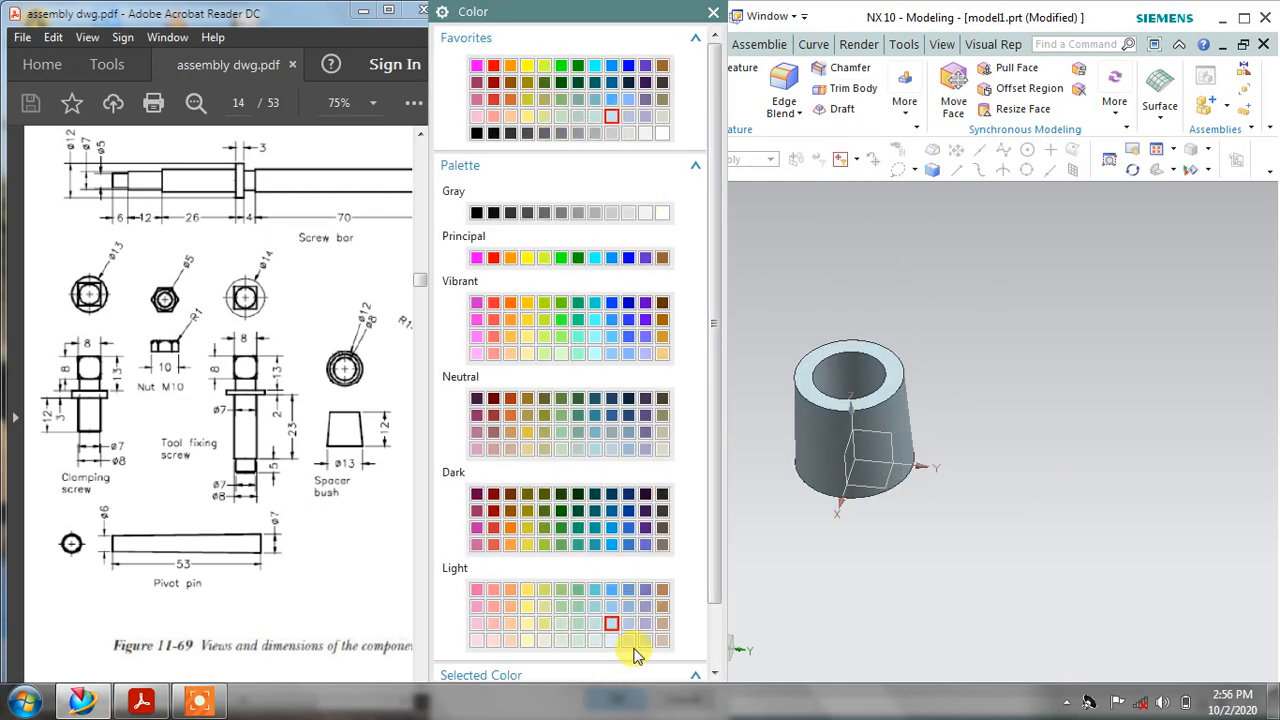
pyautogui.moveTo(637, 17); pyautogui.dragTo(637, 1)
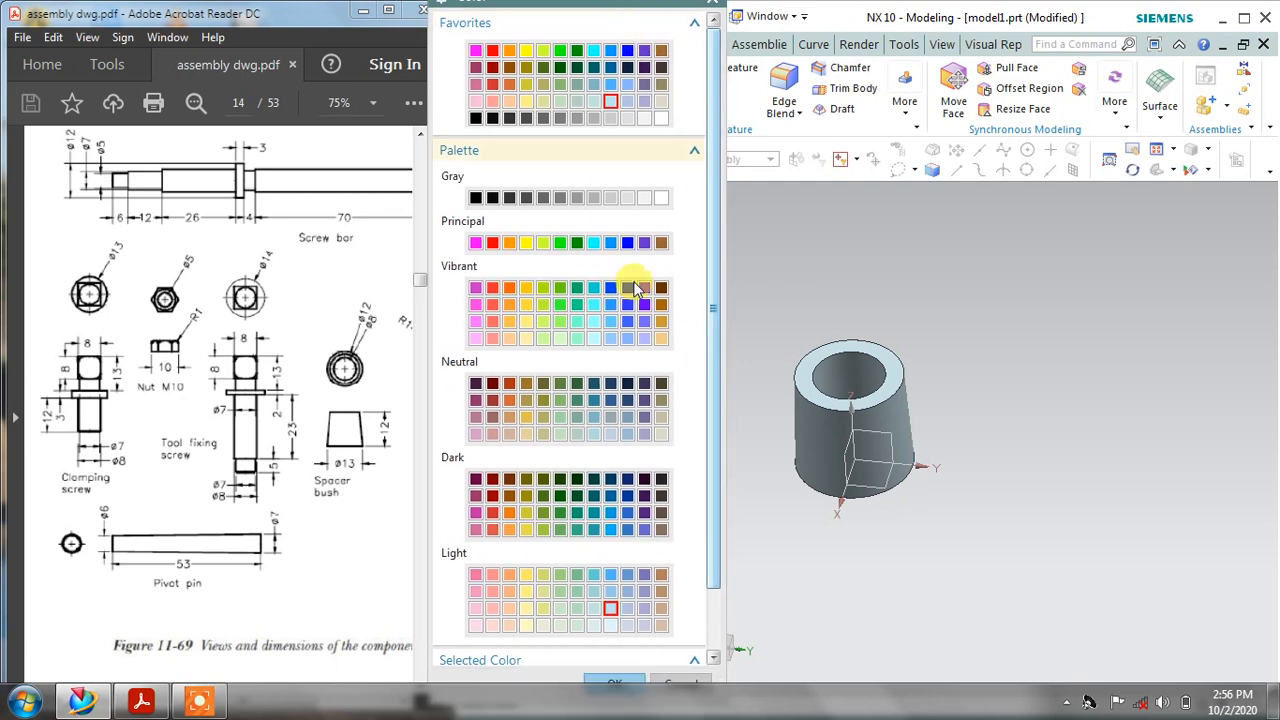
pyautogui.click(618, 679)
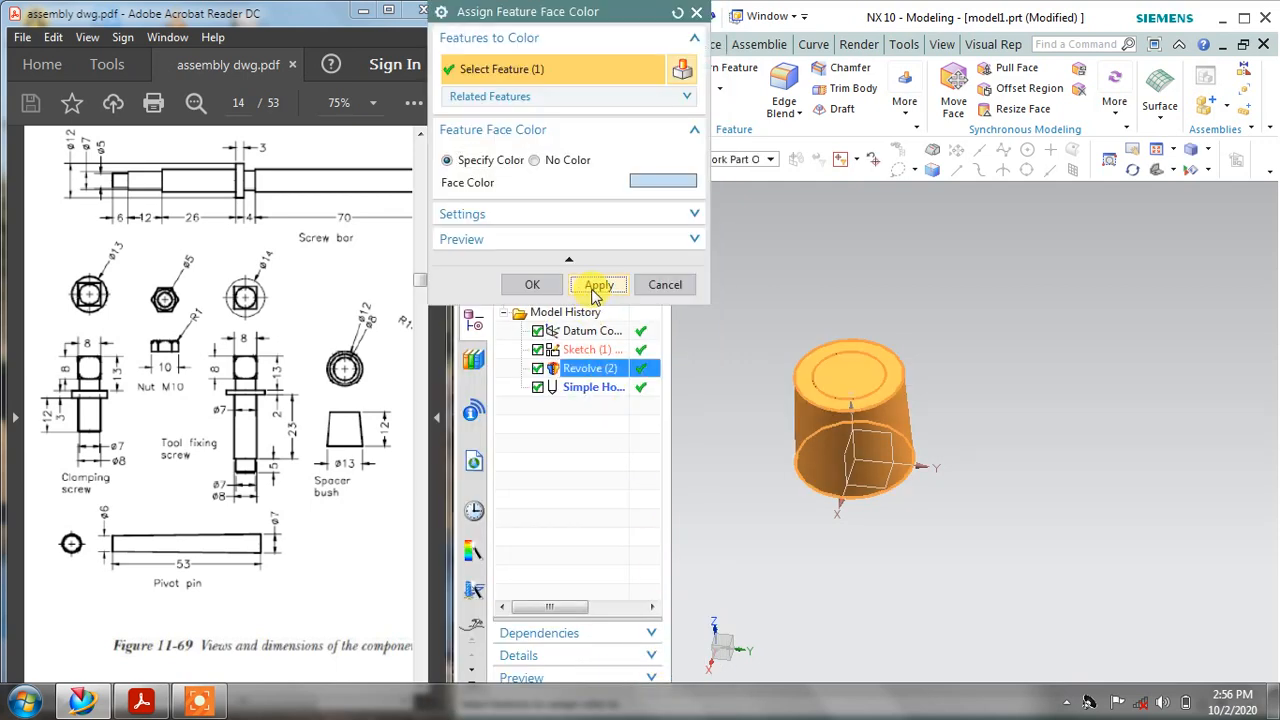
pyautogui.click(597, 283)
pyautogui.click(663, 283)
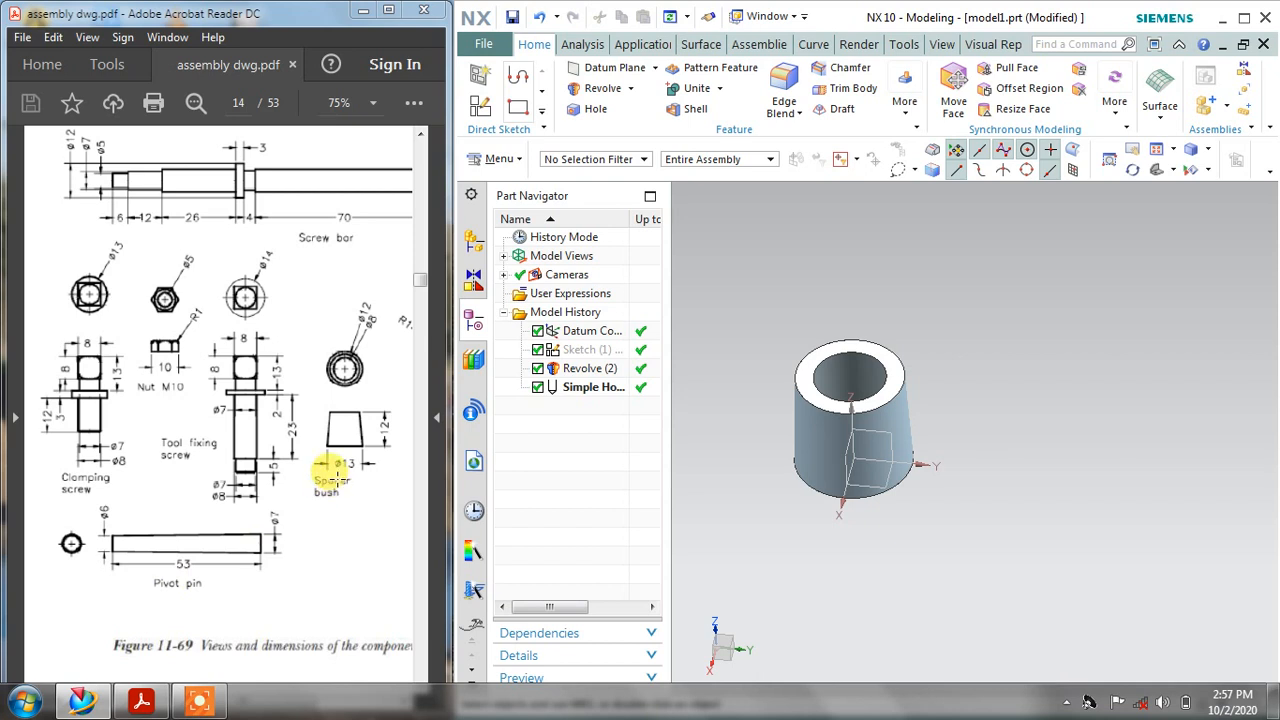
pyautogui.moveTo(777, 481); pyautogui.dragTo(767, 428, button='middle')
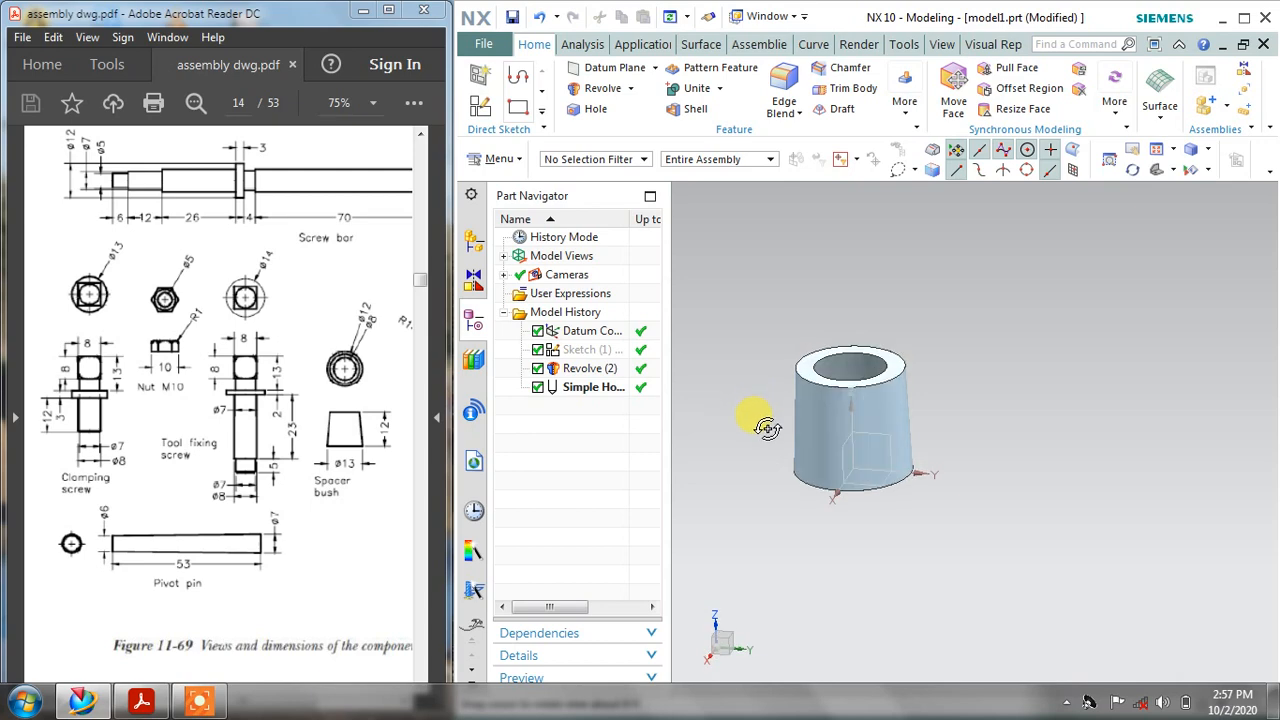